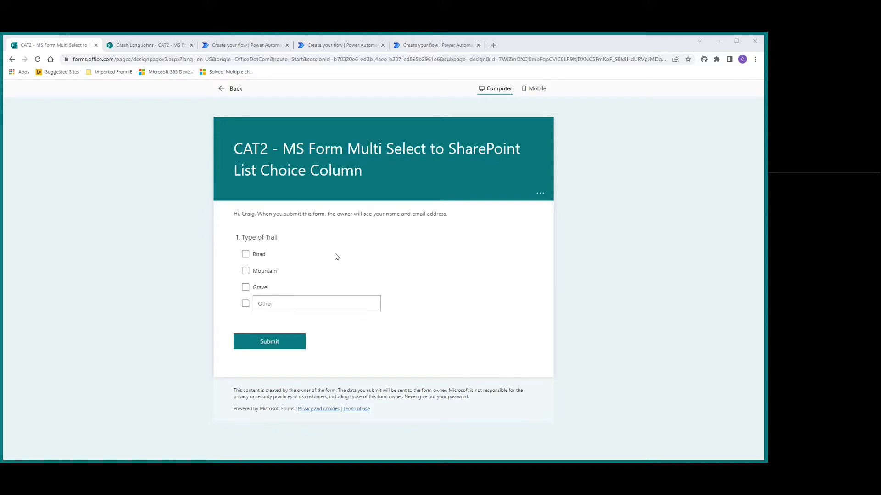
# Step: Switch to the SharePoint list and examine the Multi Select column's settings, including its additional options, without changing anything
pyautogui.click(150, 46)
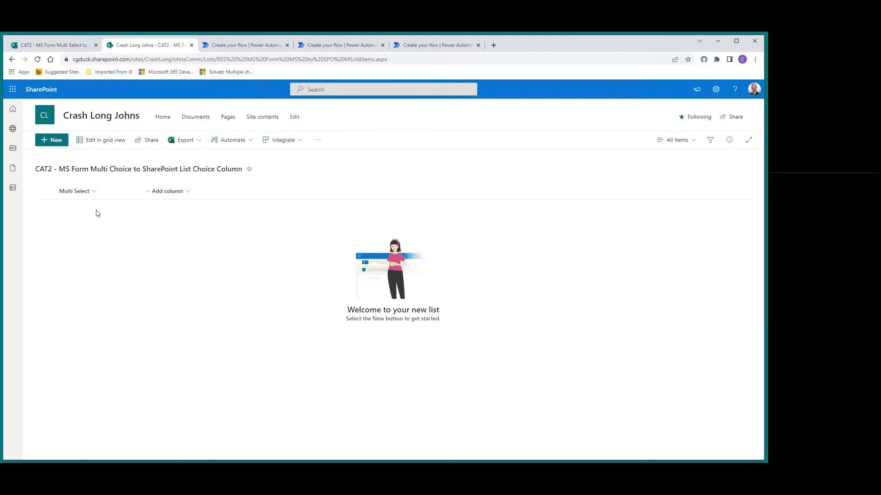
pyautogui.click(94, 195)
pyautogui.moveTo(98, 222)
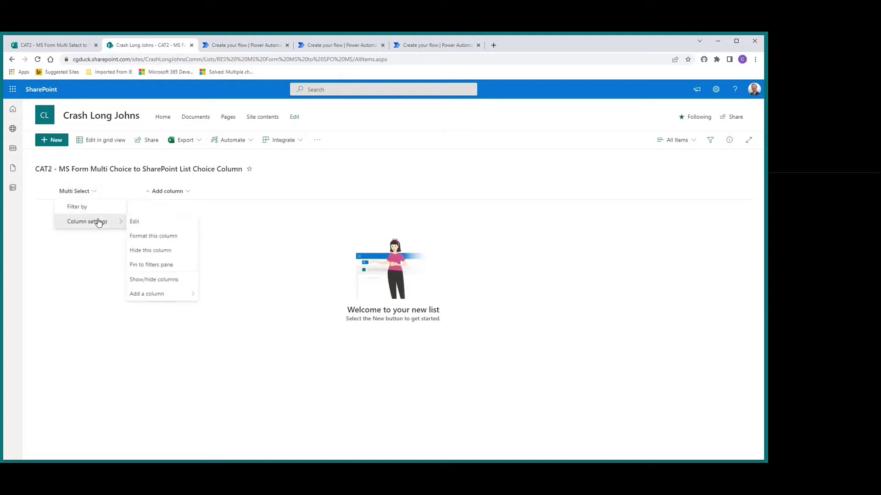
pyautogui.click(142, 222)
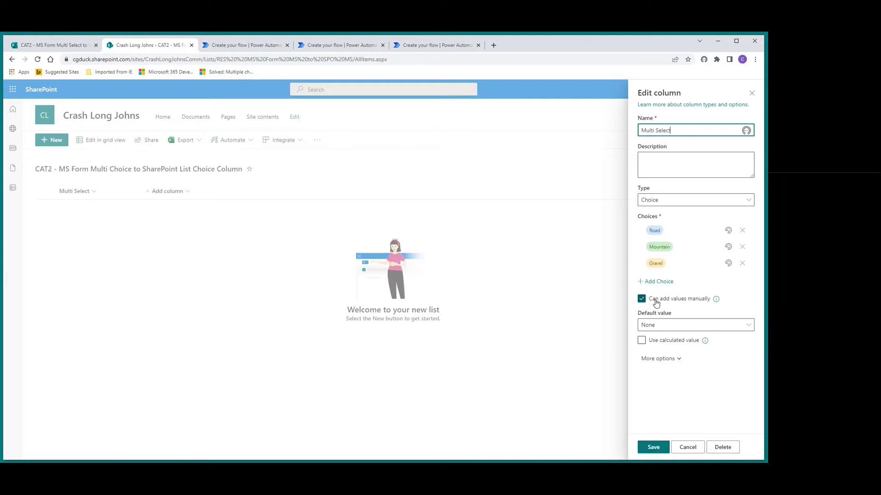
pyautogui.click(647, 361)
pyautogui.scroll(-2, 710, 369)
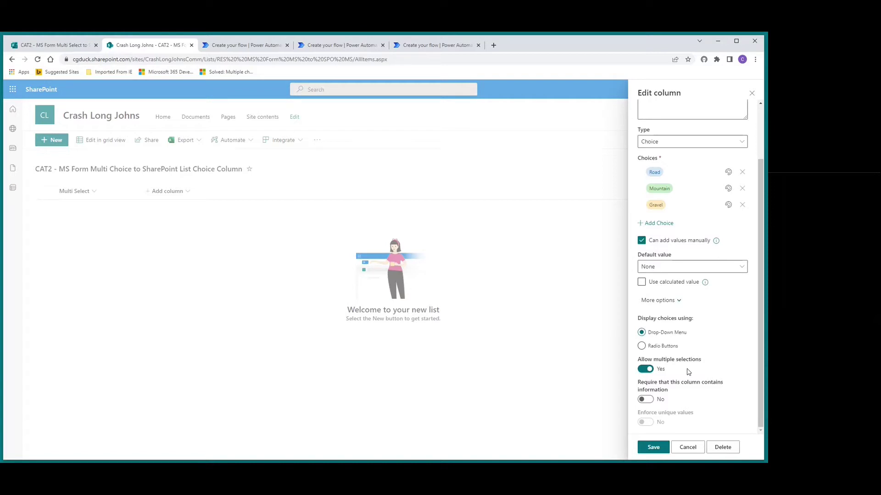
pyautogui.click(752, 93)
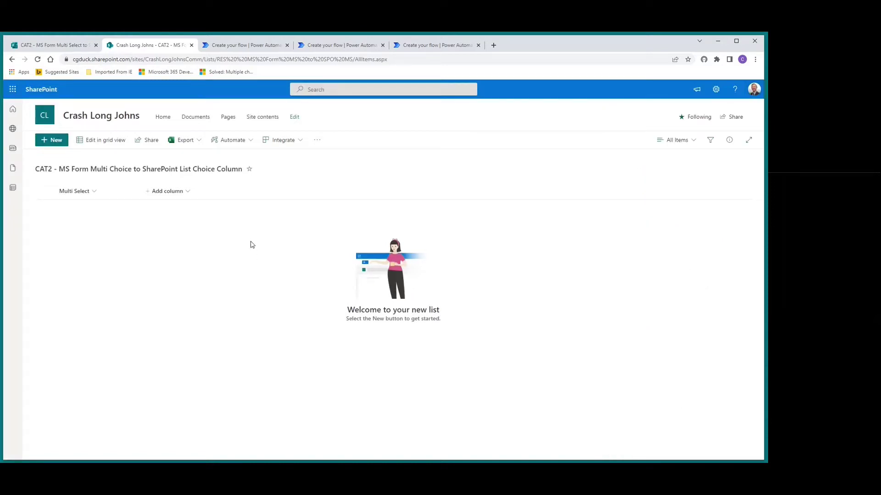
# Step: In the No Manipulation flow in Power Automate, set the trigger's form to "CAT2 - MS Form Multi Select to SharePoint List Choice Column"
pyautogui.click(245, 46)
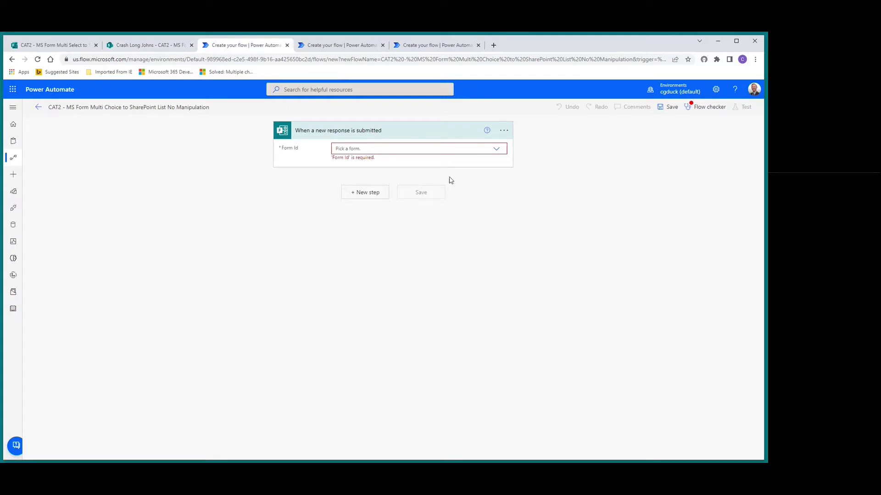
pyautogui.click(499, 149)
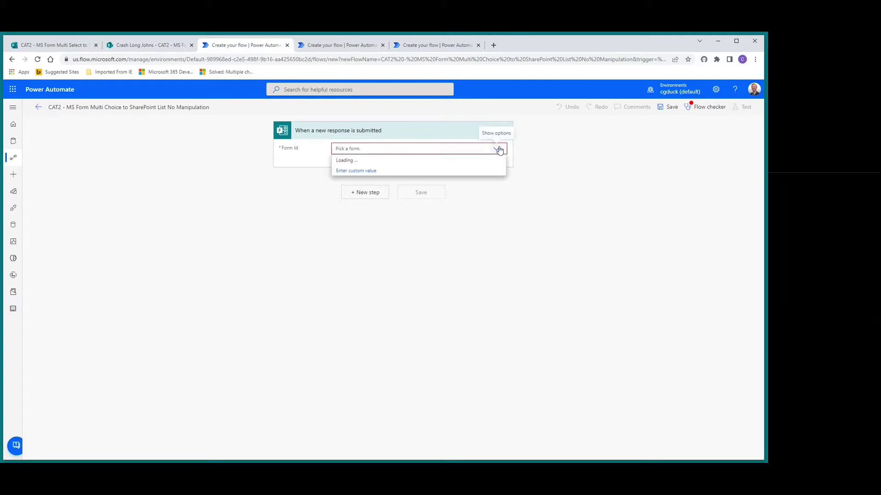
pyautogui.scroll(-5, 427, 198)
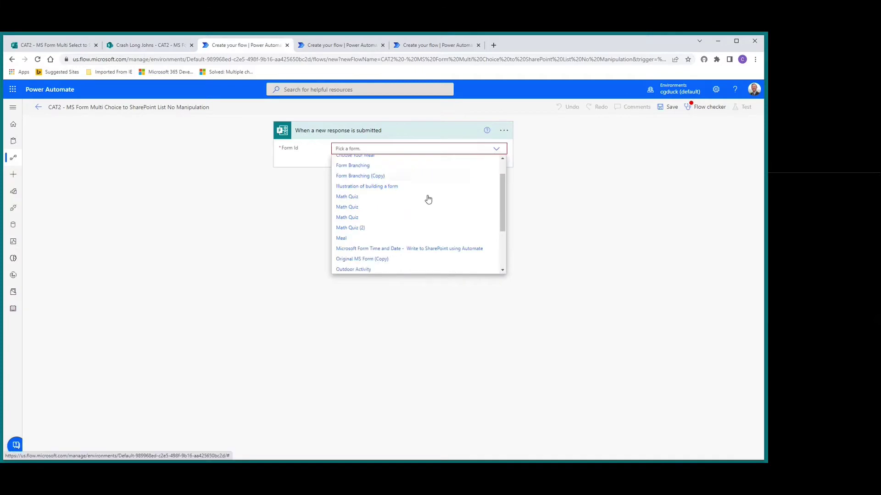
pyautogui.scroll(-1, 426, 216)
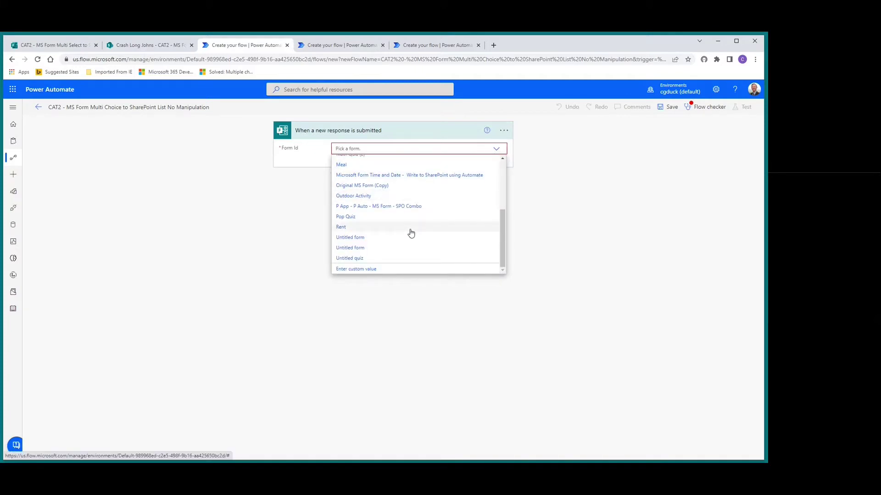
pyautogui.scroll(2, 411, 233)
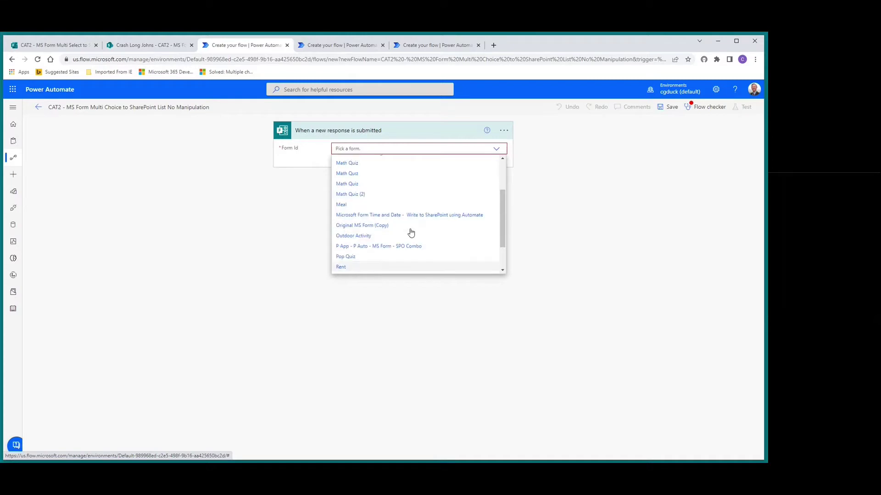
pyautogui.scroll(2, 411, 233)
pyautogui.scroll(1, 411, 233)
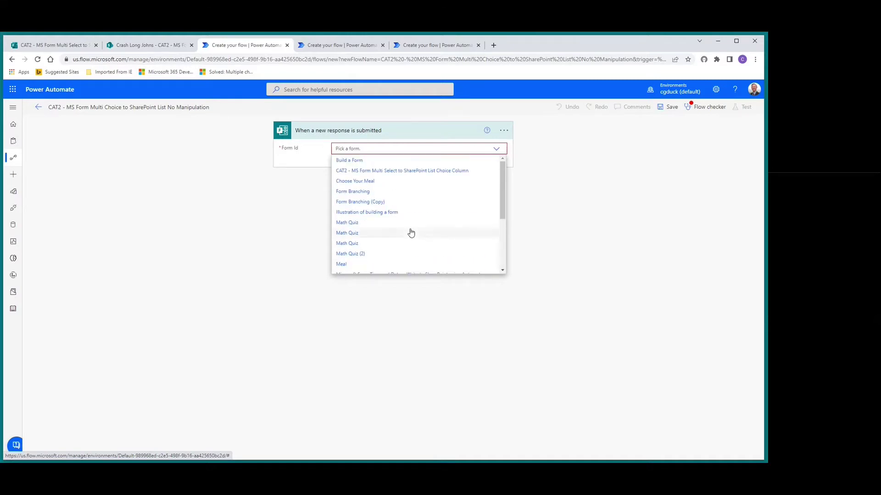
pyautogui.click(412, 172)
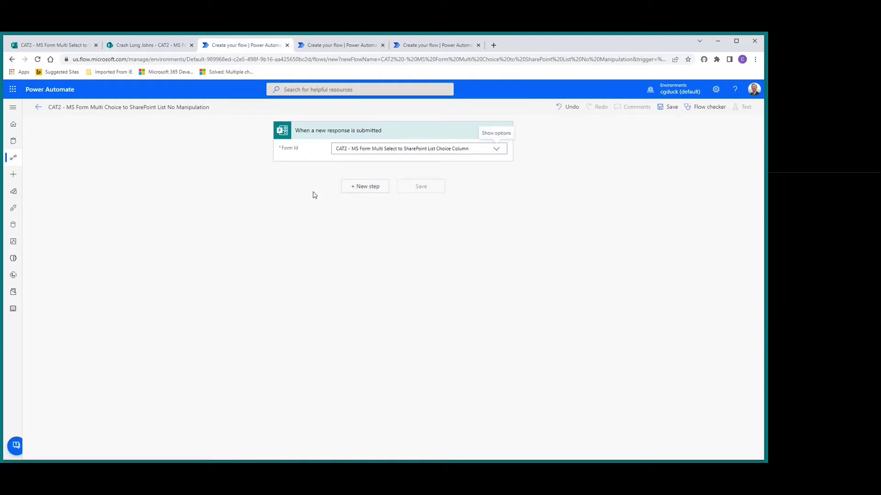
# Step: Add a Get response details action using form "CAT2 - MS Form Multi Select to SharePoint List Choice Column" and the trigger's Response Id
pyautogui.click(357, 189)
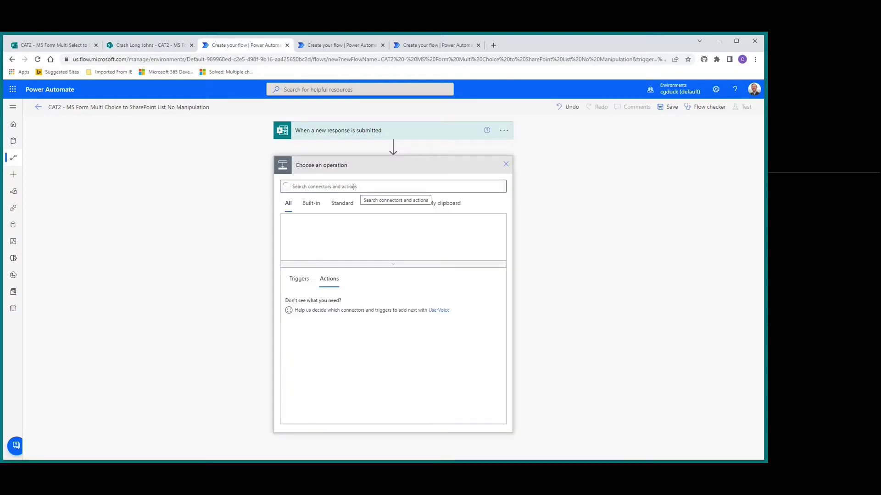
pyautogui.write('get response')
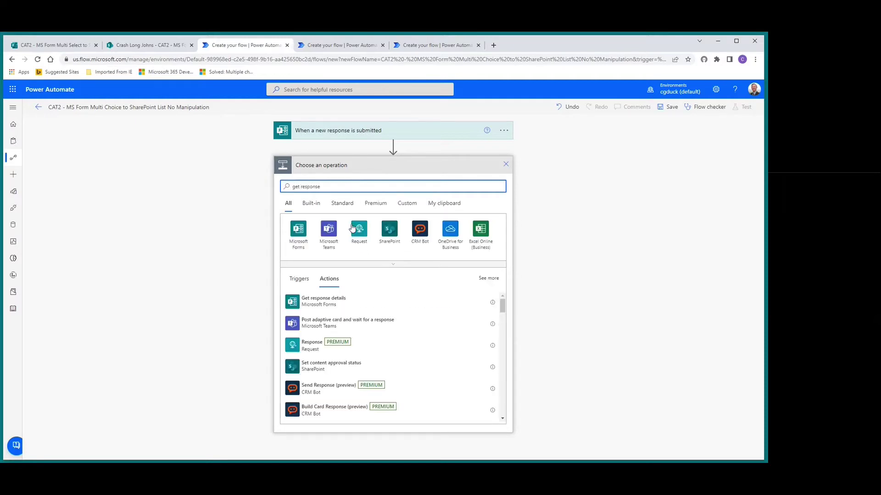
pyautogui.click(322, 303)
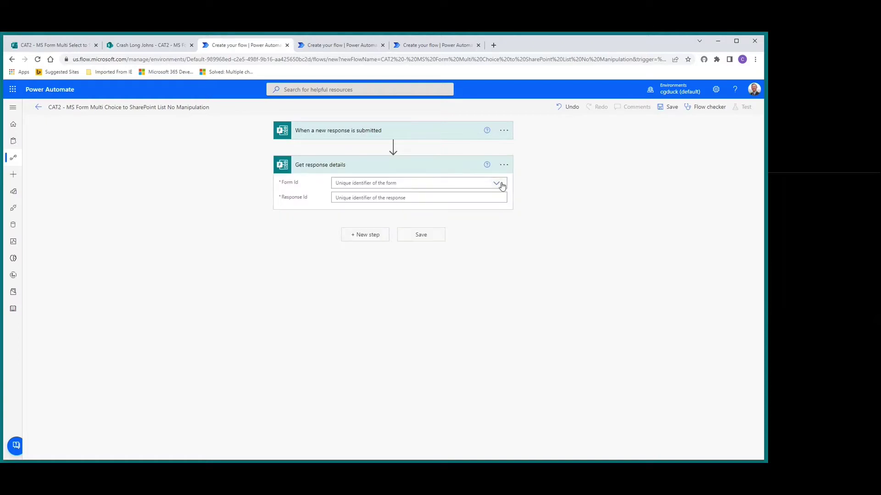
pyautogui.click(502, 185)
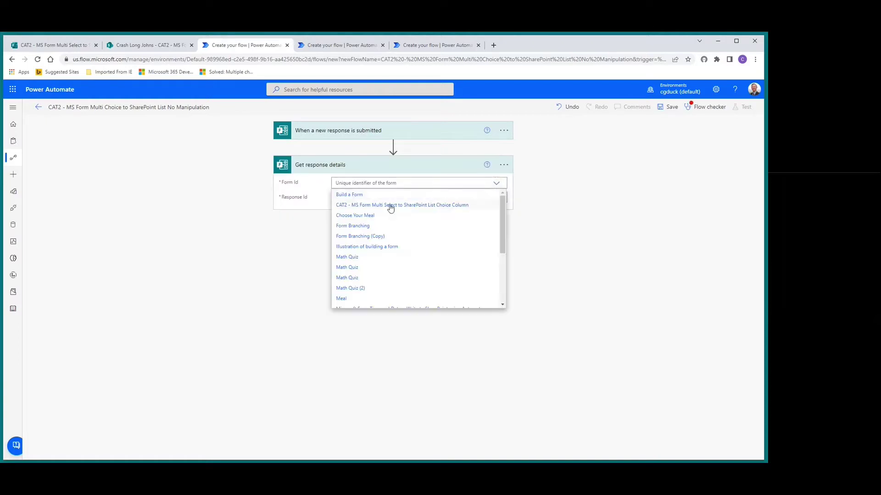
pyautogui.click(390, 206)
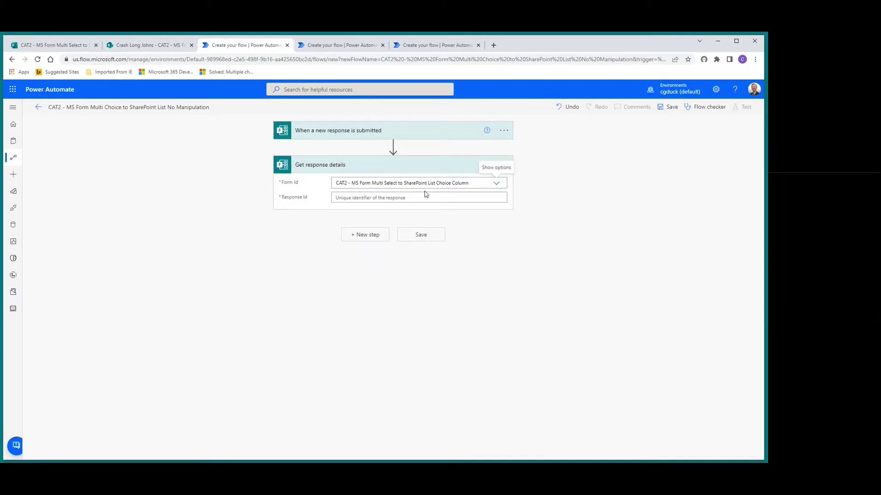
pyautogui.click(377, 198)
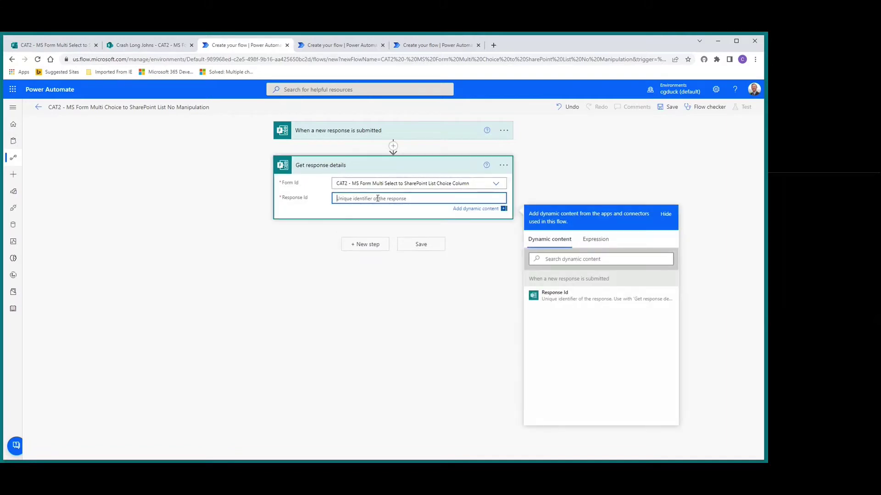
pyautogui.click(548, 299)
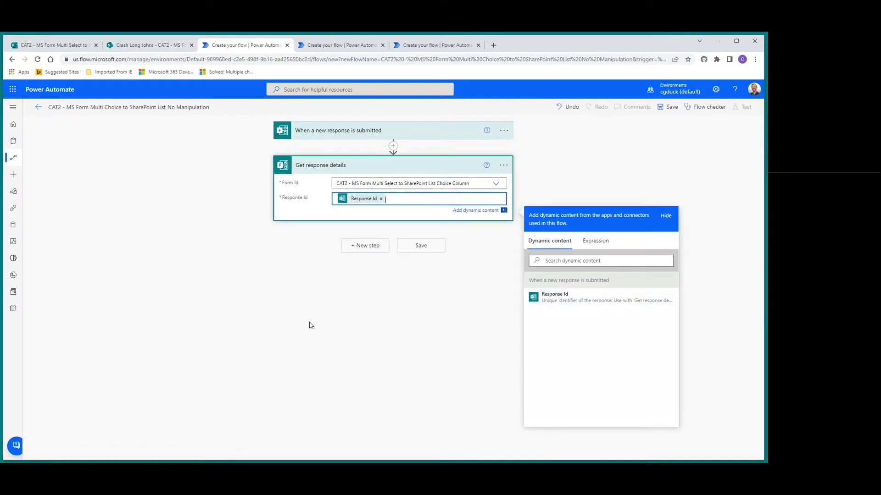
# Step: Add a SharePoint Create item action after Get response details
pyautogui.click(366, 246)
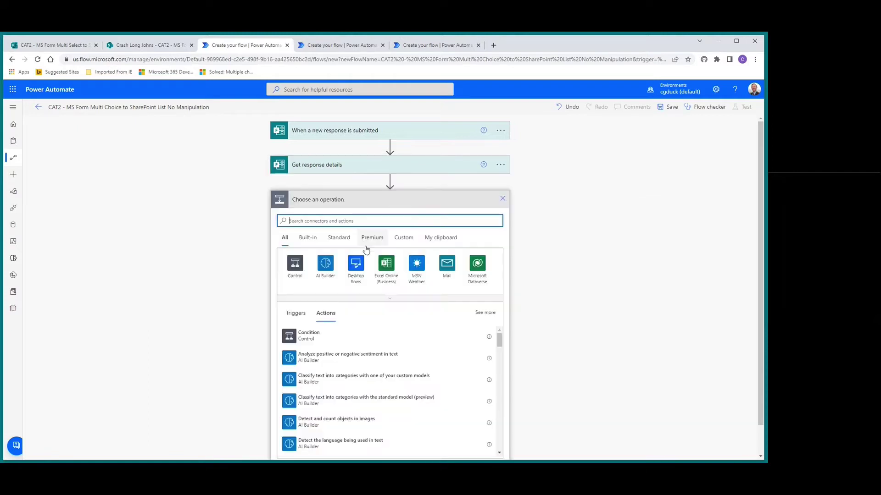
pyautogui.write('create ')
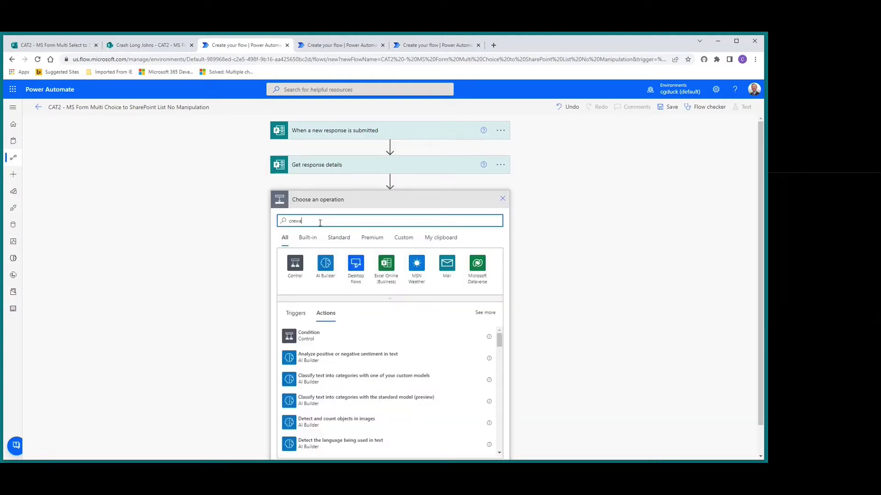
pyautogui.write('tie')
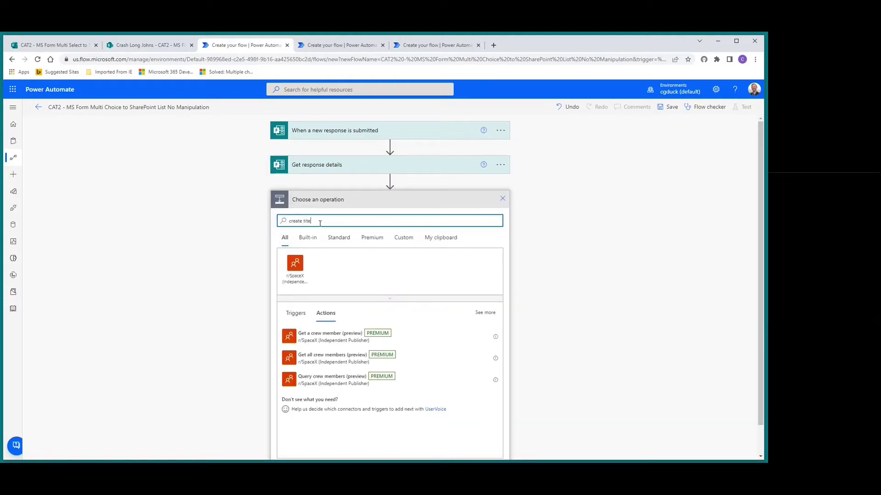
pyautogui.write('m')
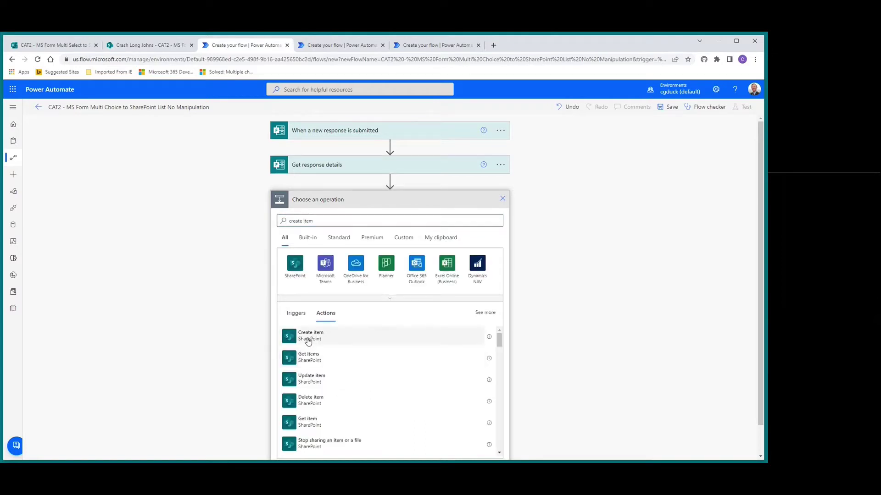
pyautogui.click(308, 338)
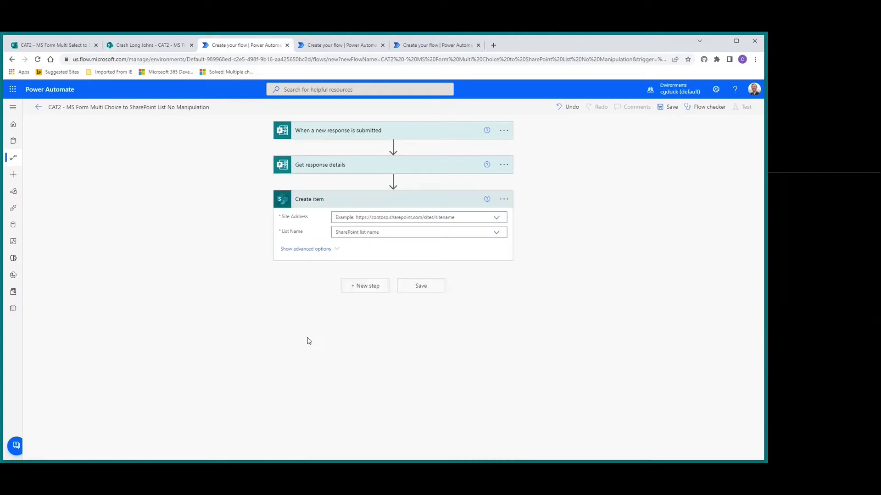
# Step: Set Create item's site to Crash Long Johns and its list to "CAT2 - MS Form Multi Choice to SharePoint List Choice Column"
pyautogui.click(496, 219)
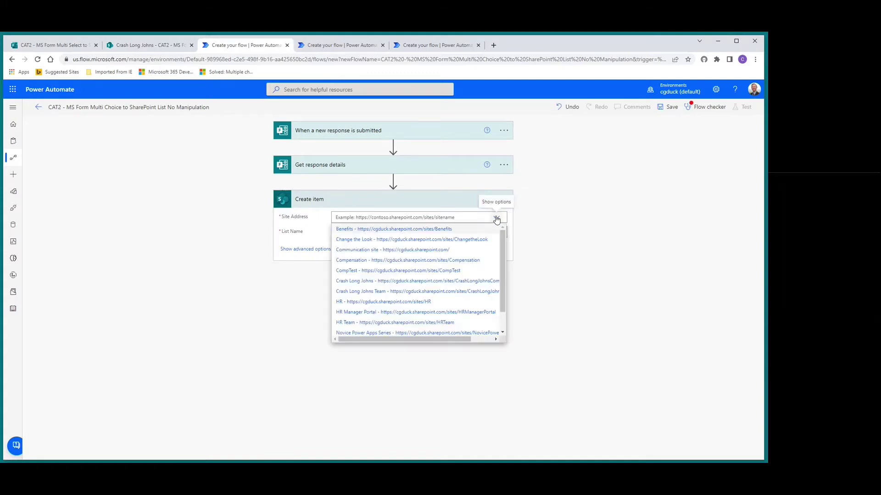
pyautogui.click(348, 282)
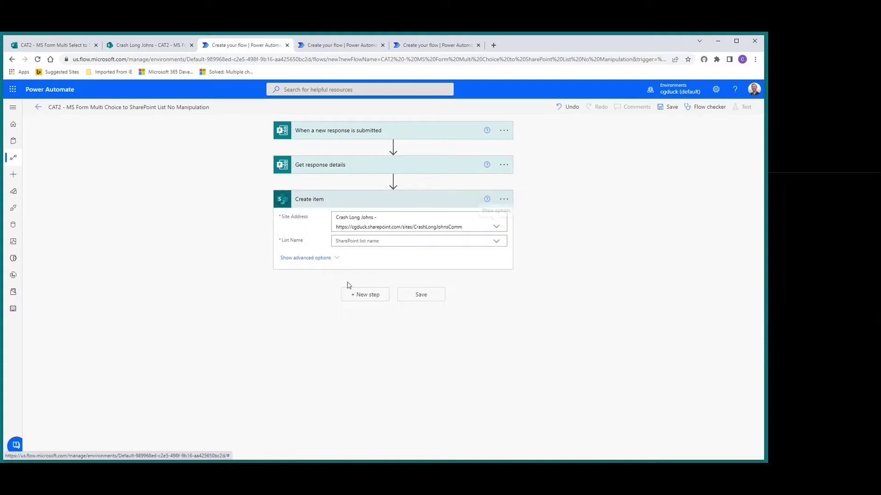
pyautogui.click(497, 243)
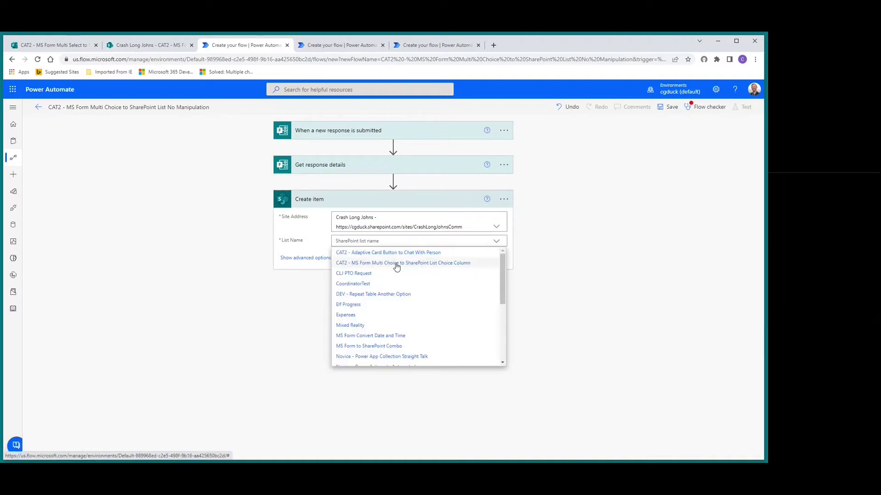
pyautogui.click(423, 264)
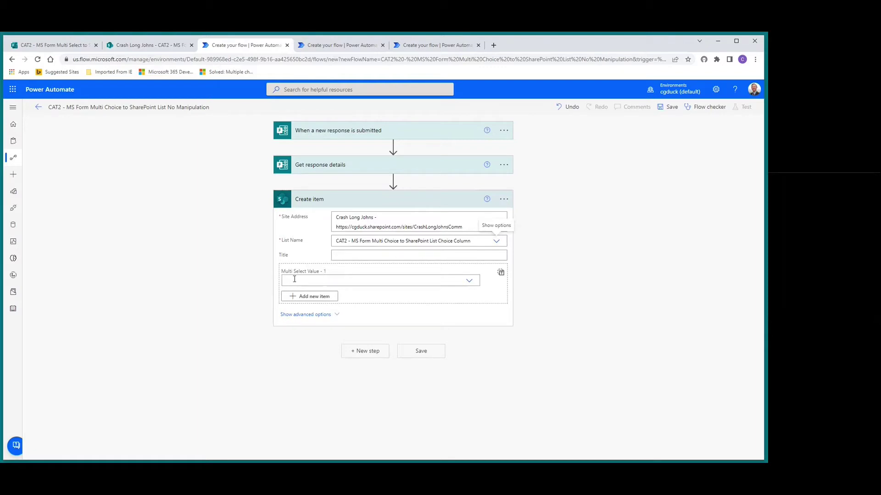
# Step: Set Multi Select Value - 1 to a custom value containing the Type of Trail answer from the response details
pyautogui.click(471, 283)
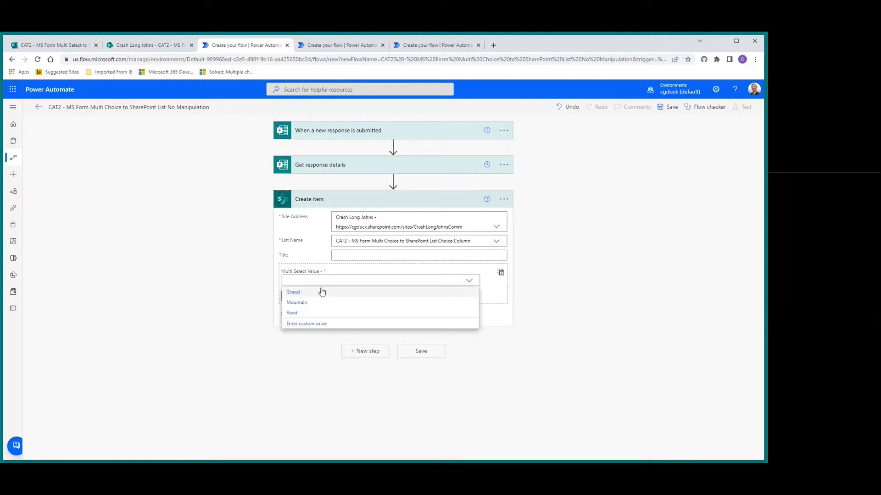
pyautogui.click(297, 324)
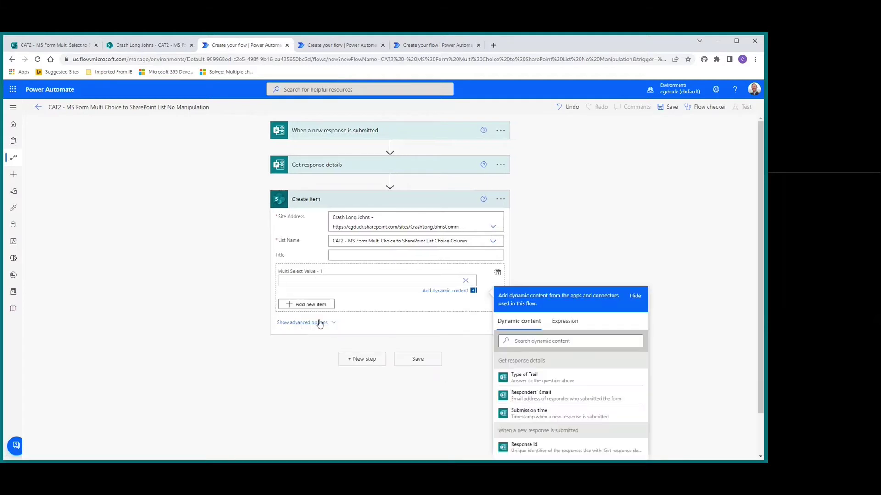
pyautogui.click(522, 380)
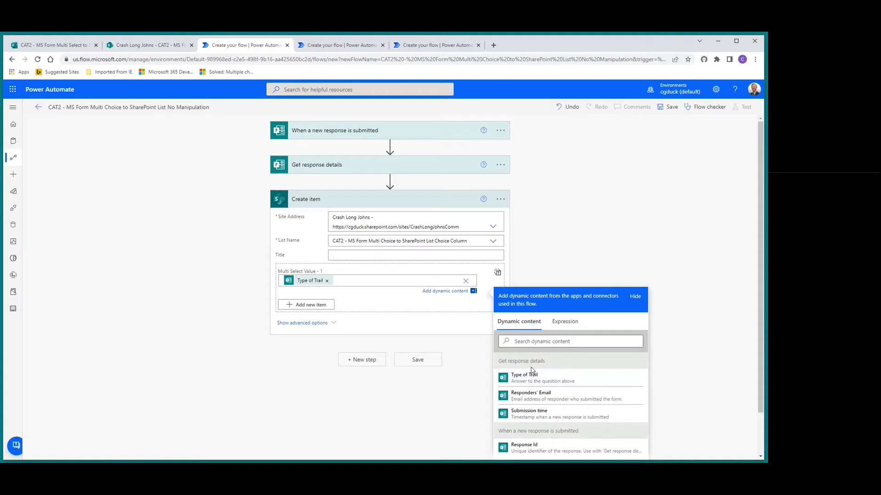
# Step: Save the flow and start a manual test run
pyautogui.click(669, 109)
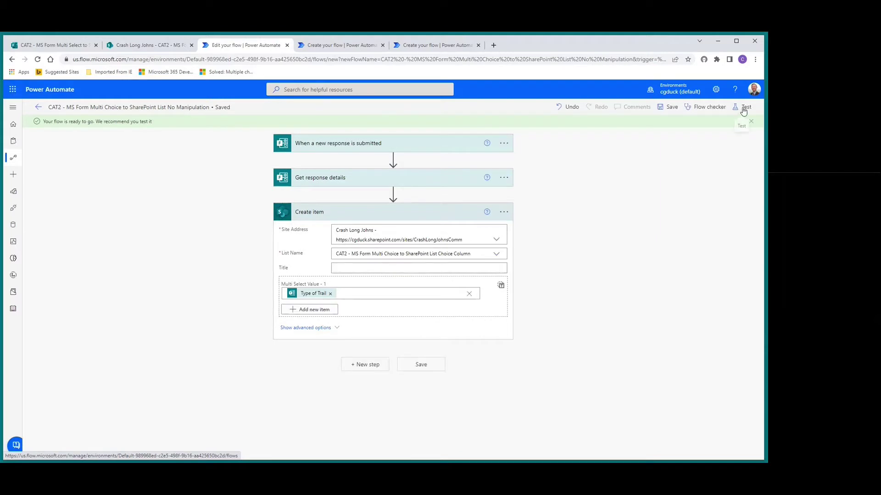
pyautogui.click(743, 108)
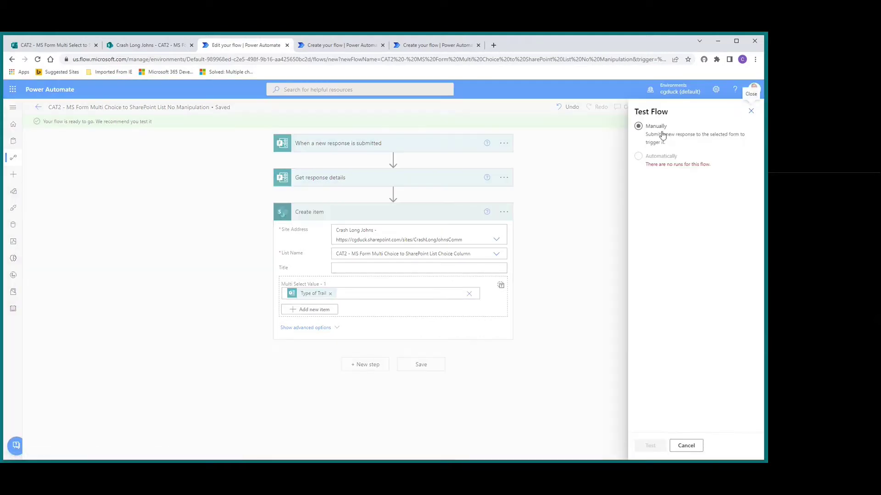
pyautogui.click(639, 127)
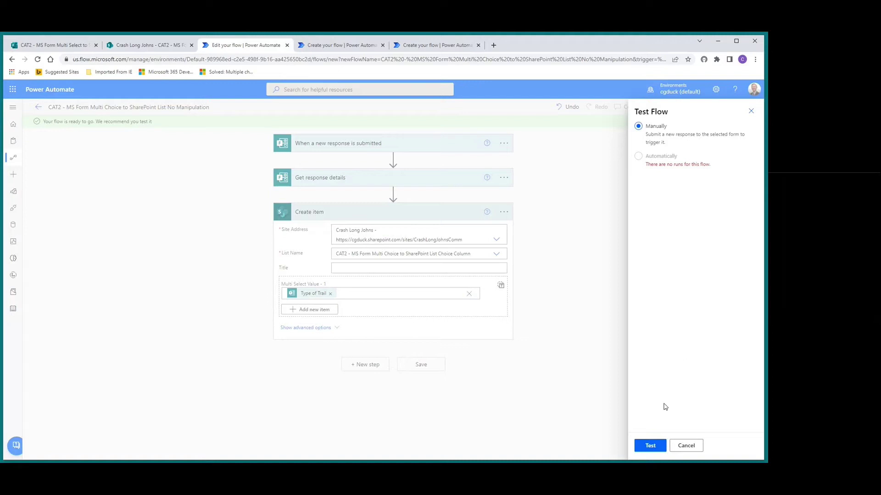
pyautogui.click(650, 446)
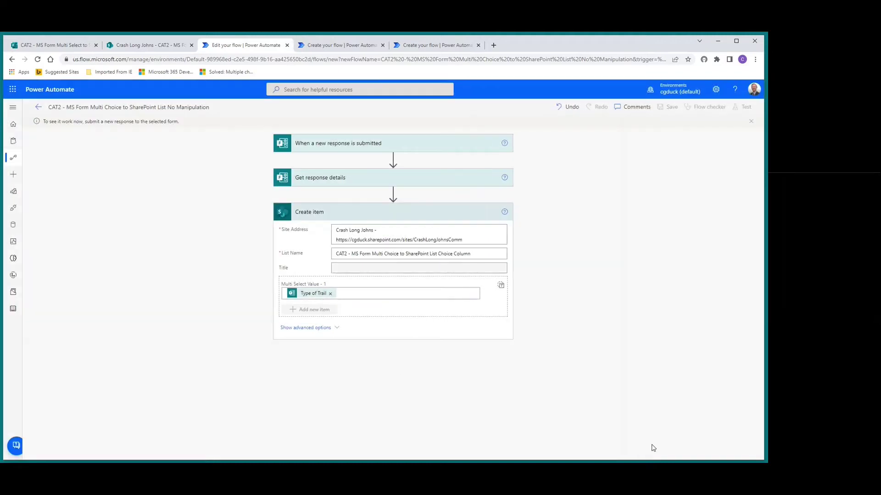
# Step: Submit a form response in the Microsoft Forms preview with the Road, Mountain and Gravel trail types selected
pyautogui.click(56, 48)
pyautogui.click(246, 254)
pyautogui.click(245, 270)
pyautogui.click(246, 287)
pyautogui.click(268, 341)
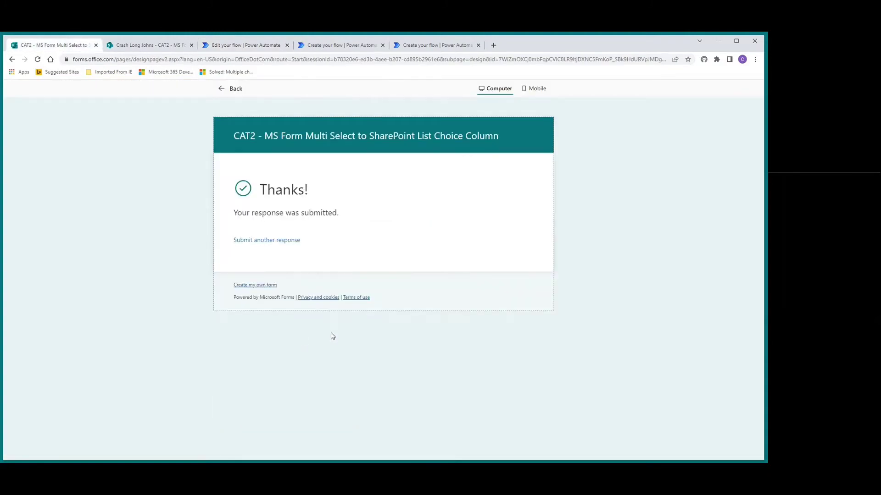
# Step: Reload the SharePoint list to check the Multi Select value of the new item, and review the flow's run result
pyautogui.click(137, 48)
pyautogui.click(38, 60)
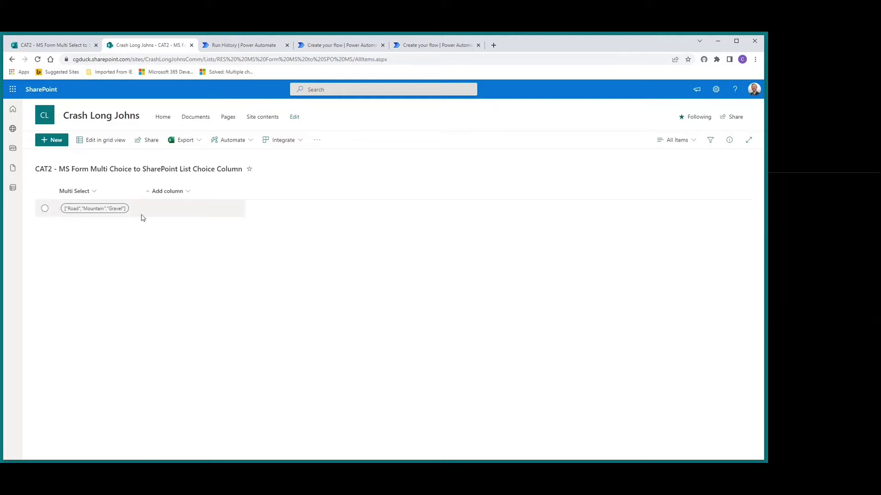
pyautogui.click(255, 49)
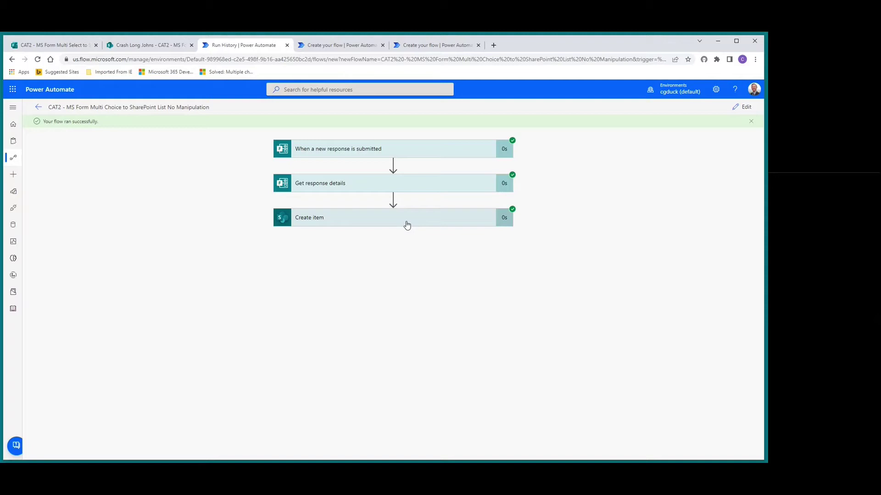
# Step: In the "All One Pill" flow, set the trigger's form to "CAT2 - MS Form Multi Select to SharePoint List Choice Column"
pyautogui.hotkey('ctrl', 'Tab')
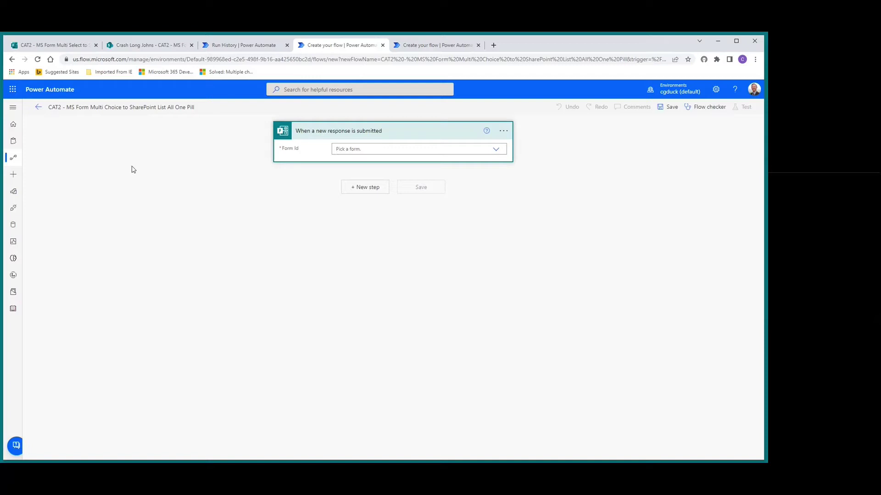
pyautogui.click(496, 151)
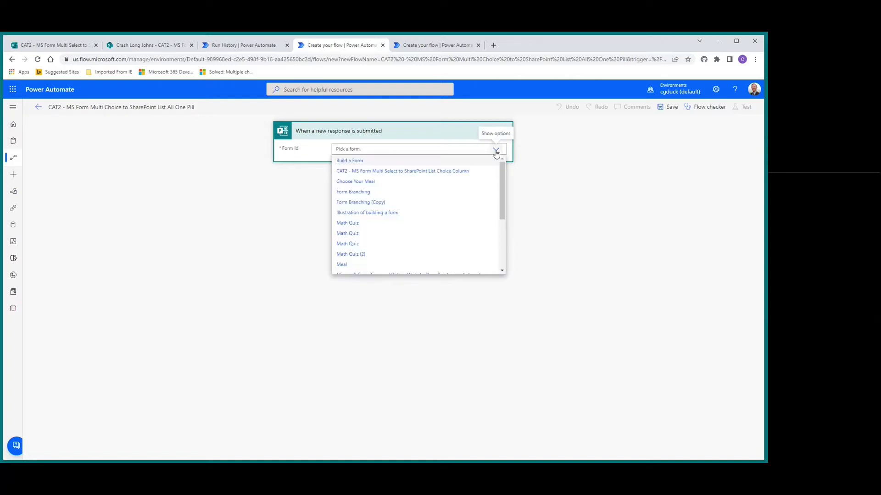
pyautogui.click(379, 172)
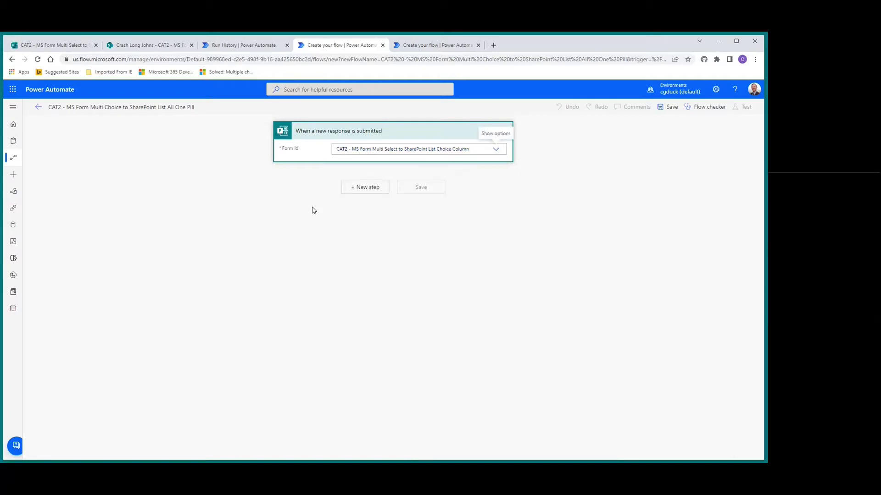
# Step: Add an Initialize variable action after the trigger, naming the variable ChoiceSelection and setting its type to Array
pyautogui.click(362, 189)
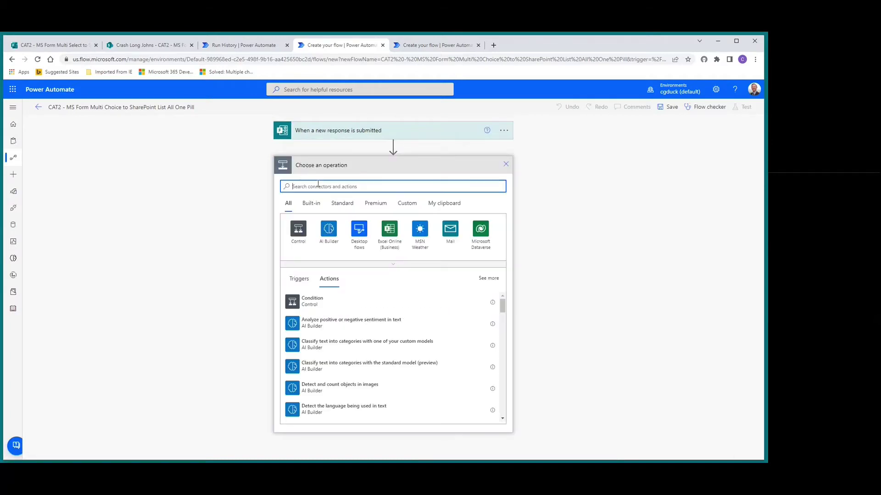
pyautogui.write('initial')
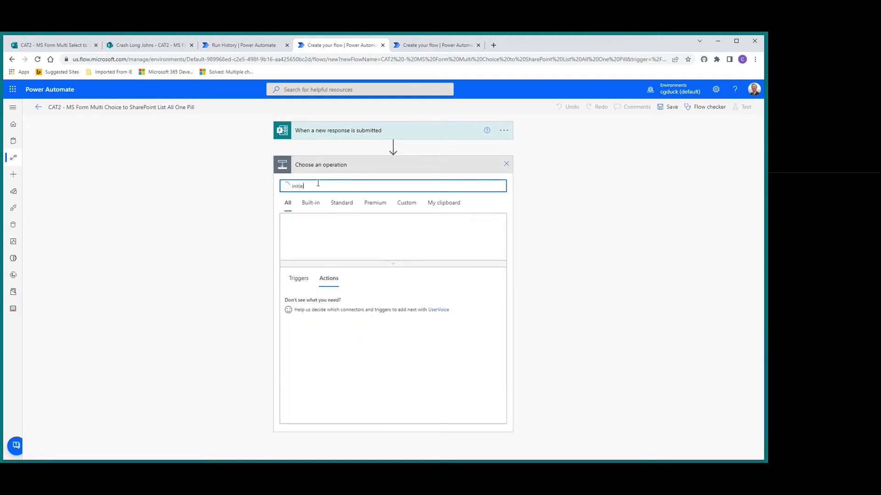
pyautogui.write('ize')
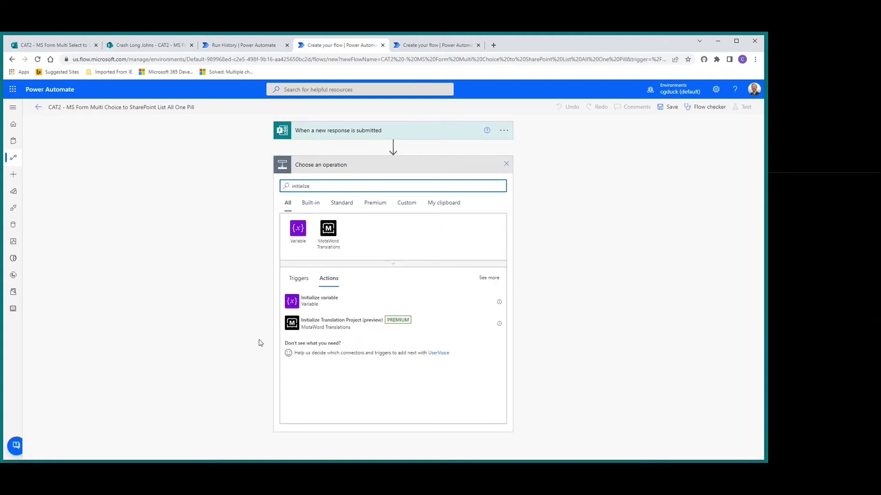
pyautogui.click(301, 304)
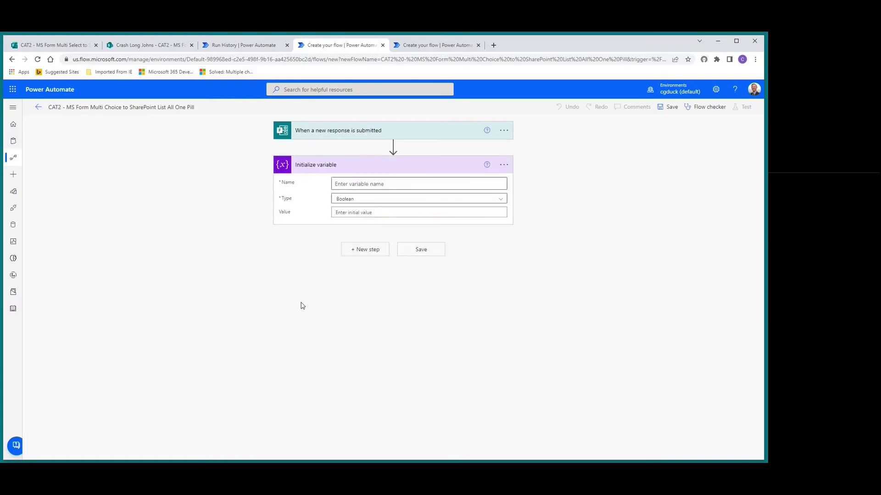
pyautogui.click(471, 185)
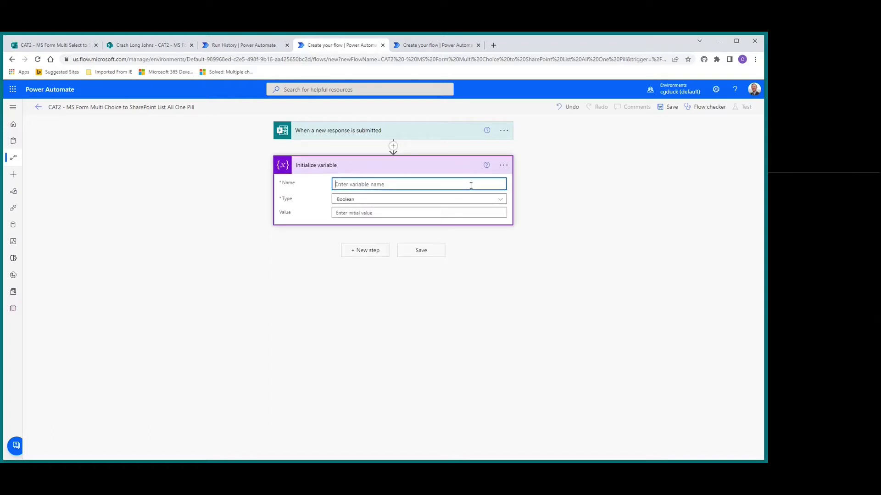
pyautogui.write('ChoiceSelection')
pyautogui.click(495, 200)
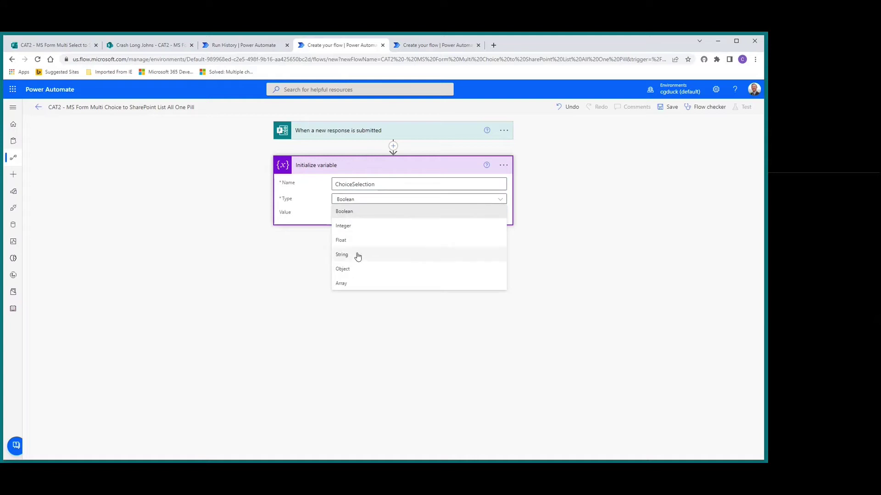
pyautogui.click(353, 283)
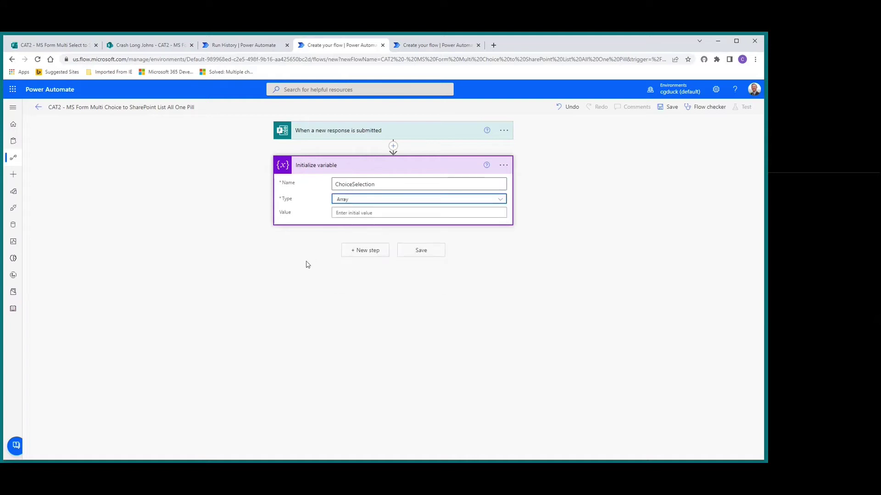
# Step: Add a Get response details action using form "CAT2 - MS Form Multi Select to SharePoint List Choice Column" and the trigger's Response Id
pyautogui.click(363, 252)
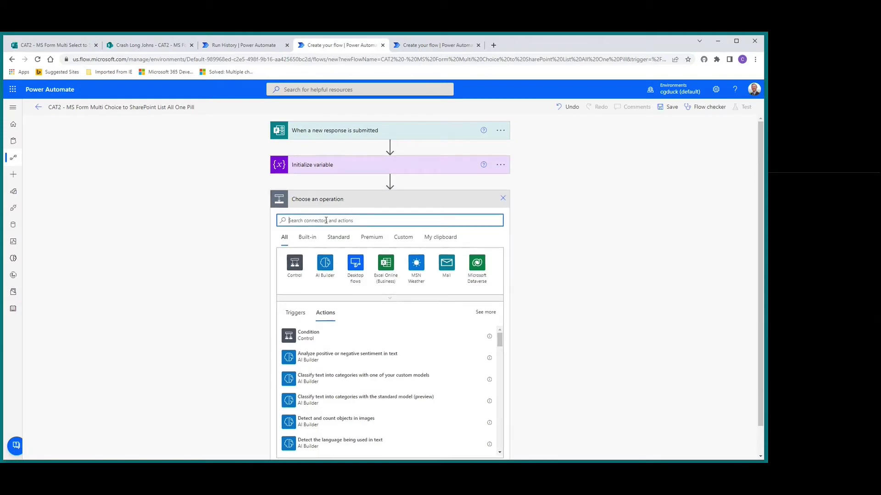
pyautogui.write('Get response')
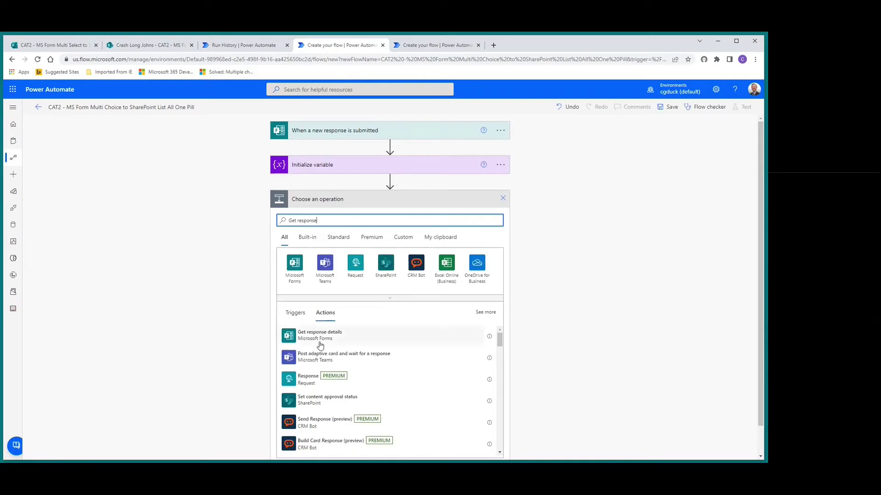
pyautogui.click(317, 339)
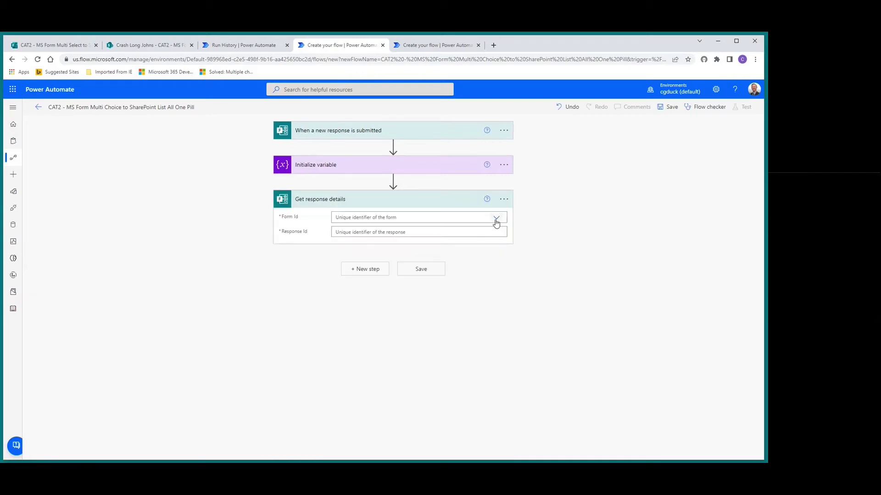
pyautogui.click(498, 218)
pyautogui.click(413, 239)
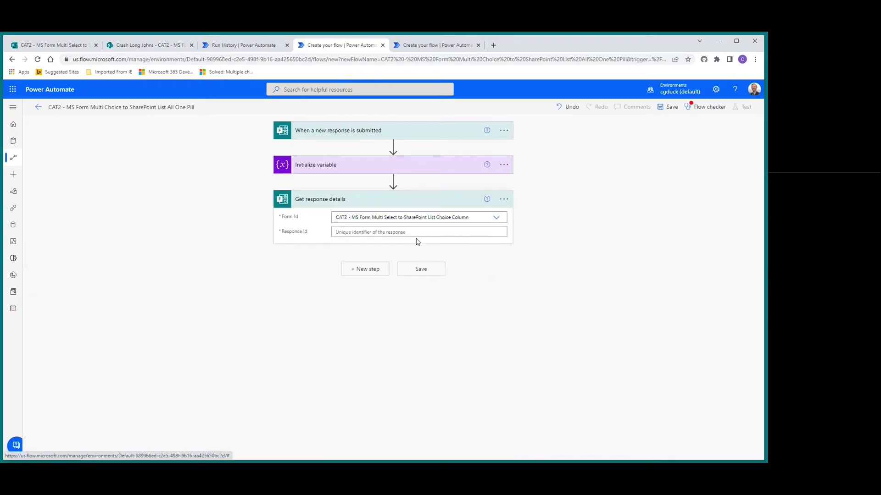
pyautogui.click(369, 232)
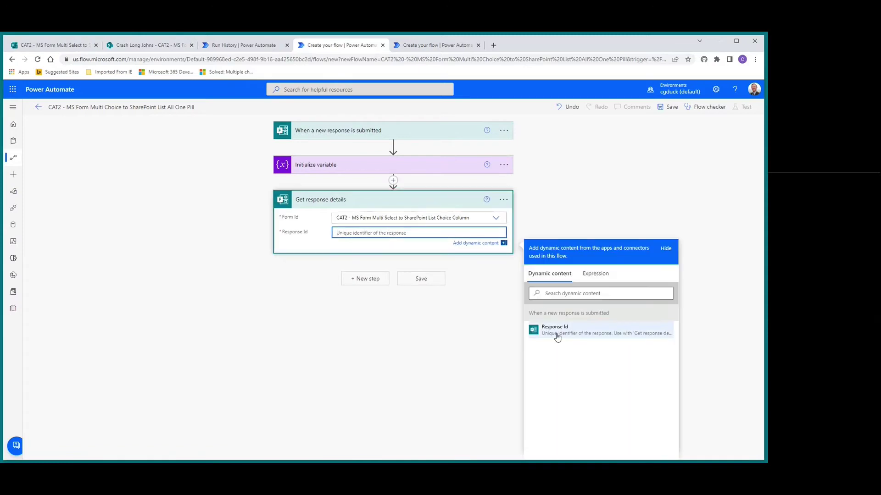
pyautogui.click(555, 332)
# Step: Add a Compose action after Get response details
pyautogui.click(358, 283)
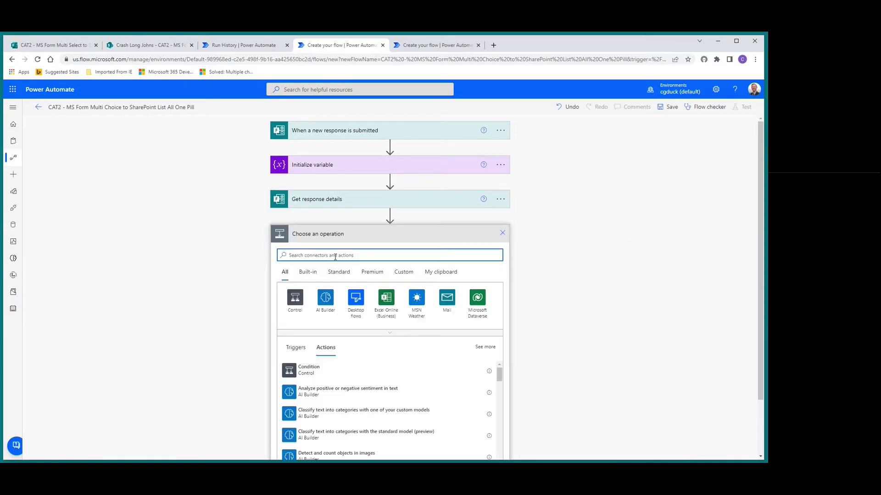
pyautogui.write('compose')
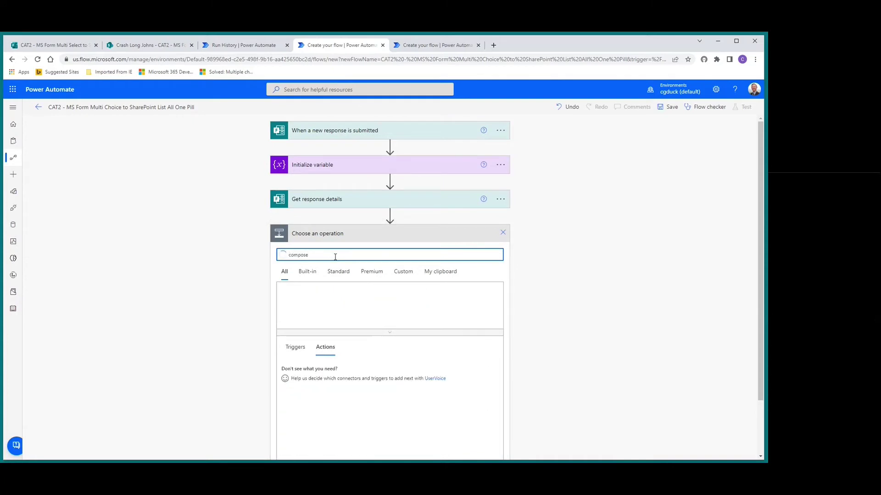
pyautogui.click(299, 373)
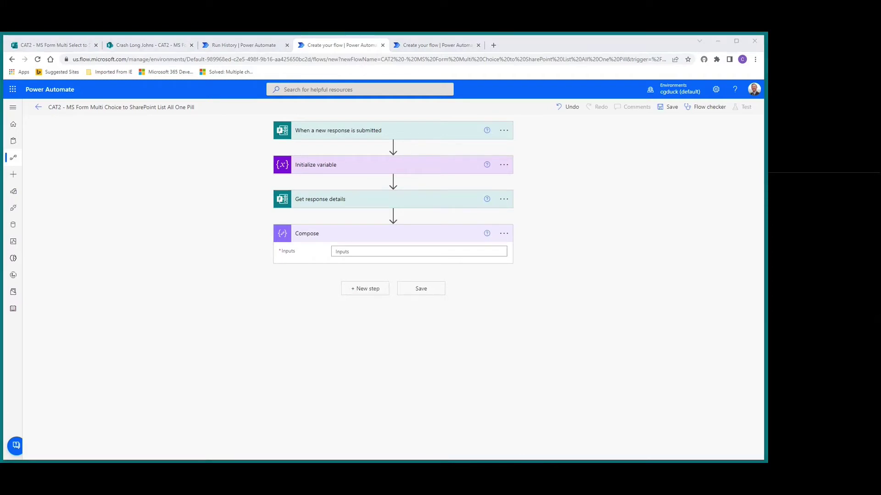
# Step: Copy the nested replace expression from Notepad into the expression editor for Compose's inputs
pyautogui.hotkey('alt', 'Tab')
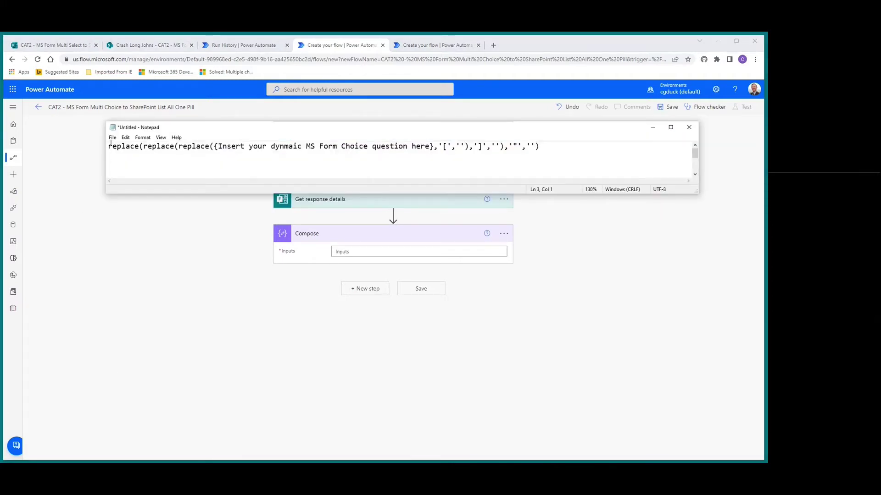
pyautogui.moveTo(109, 146); pyautogui.dragTo(545, 150)
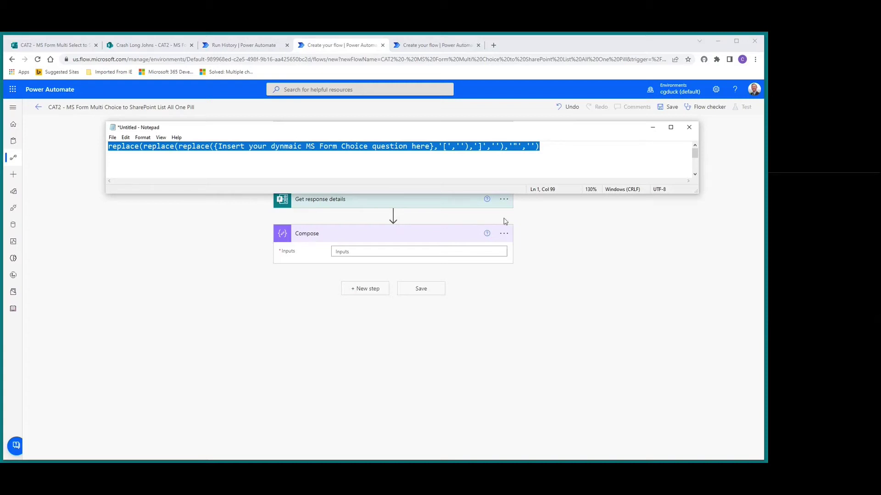
pyautogui.click(402, 250)
pyautogui.click(592, 293)
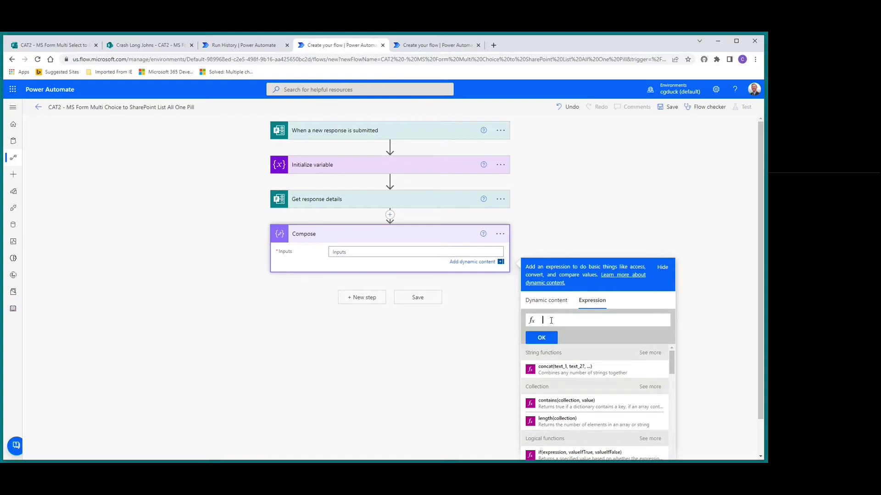
pyautogui.hotkey('ctrl', 'v')
# Step: Replace the "{Insert your dynmaic MS Form Choice question here}" placeholder in the expression with the Type of Trail answer
pyautogui.press('Home')
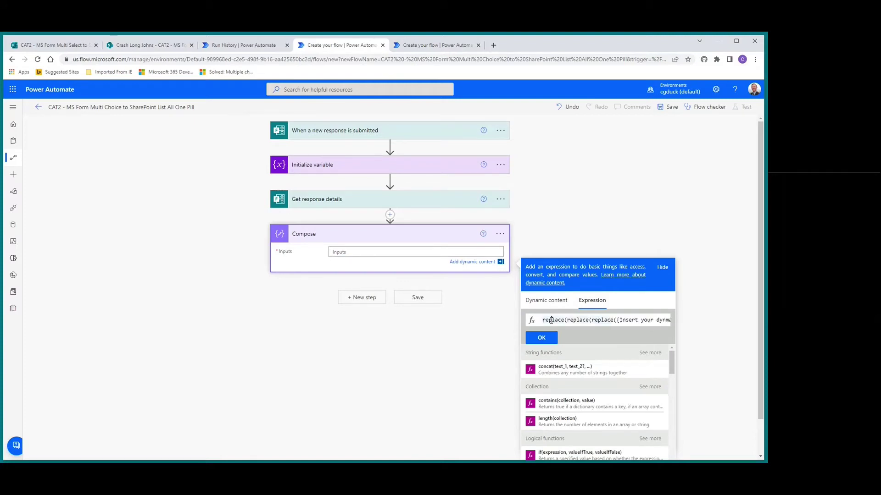
pyautogui.press('Right')
pyautogui.press('Delete')
pyautogui.press('Delete')
pyautogui.press('Delete')
pyautogui.press('Delete')
pyautogui.press('Delete')
pyautogui.press('Delete')
pyautogui.press('Delete')
pyautogui.press('Delete')
pyautogui.press('Delete')
pyautogui.press('Delete')
pyautogui.press('Delete')
pyautogui.press('Delete')
pyautogui.press('Delete')
pyautogui.press('Delete')
pyautogui.press('Delete')
pyautogui.press('Delete')
pyautogui.press('Delete')
pyautogui.press('Delete')
pyautogui.press('Delete')
pyautogui.press('Delete')
pyautogui.press('Delete')
pyautogui.press('Delete')
pyautogui.press('Delete')
pyautogui.press('Delete')
pyautogui.press('Delete')
pyautogui.press('Delete')
pyautogui.press('Delete')
pyautogui.press('Delete')
pyautogui.press('Delete')
pyautogui.press('Delete')
pyautogui.press('Delete')
pyautogui.press('Delete')
pyautogui.press('Delete')
pyautogui.press('Delete')
pyautogui.press('Delete')
pyautogui.press('Delete')
pyautogui.press('Delete')
pyautogui.press('Delete')
pyautogui.press('Delete')
pyautogui.press('Delete')
pyautogui.press('Delete')
pyautogui.press('Delete')
pyautogui.press('Delete')
pyautogui.click(554, 304)
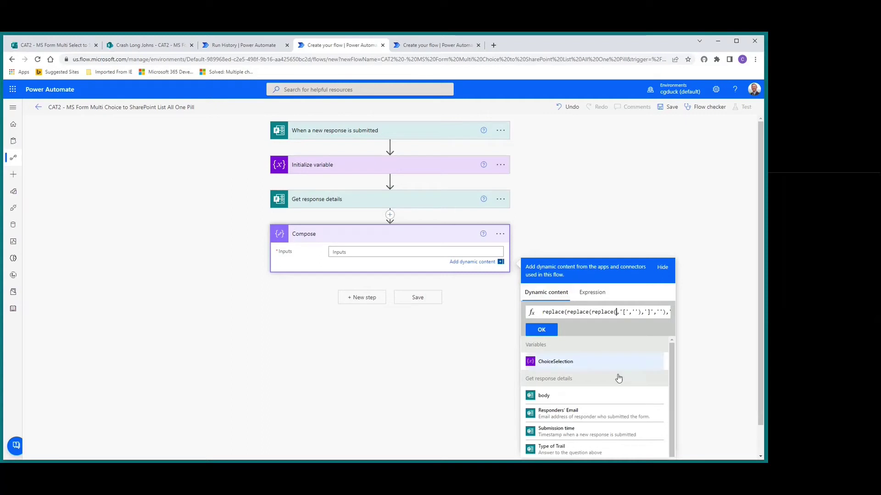
pyautogui.scroll(-1, 620, 415)
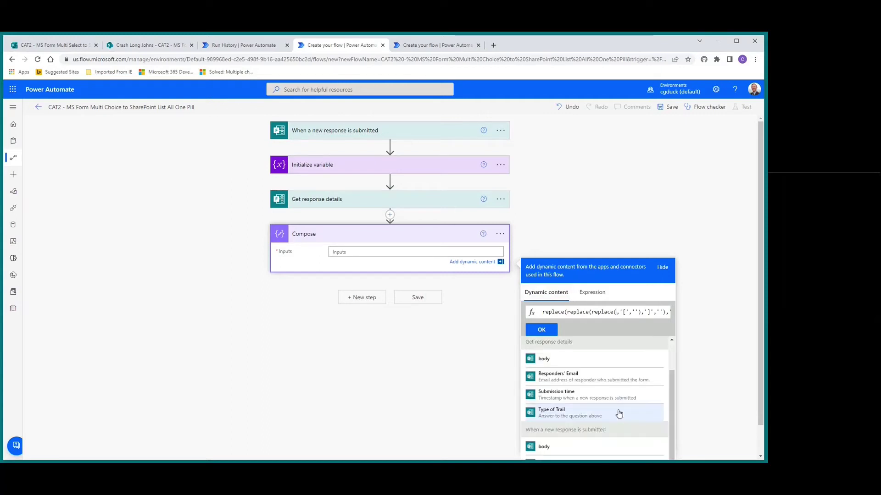
pyautogui.click(552, 412)
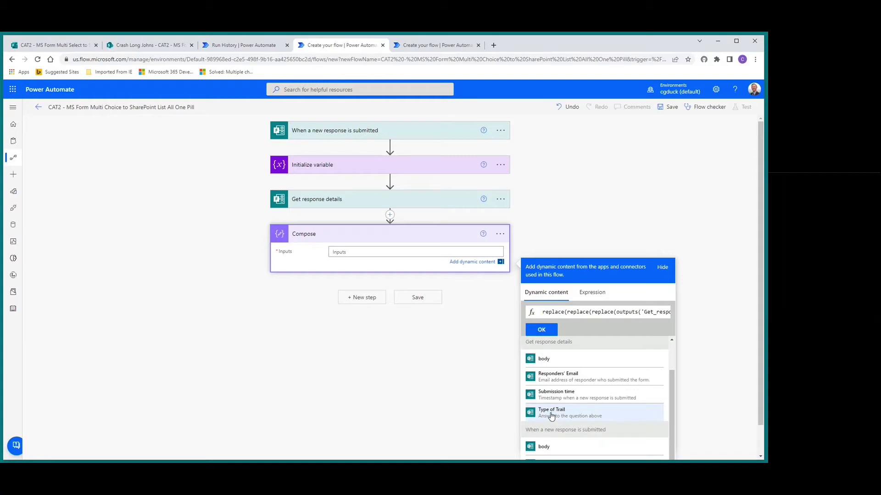
# Step: Read through the completed replace expression to its end and insert it as Compose's input
pyautogui.click(617, 312)
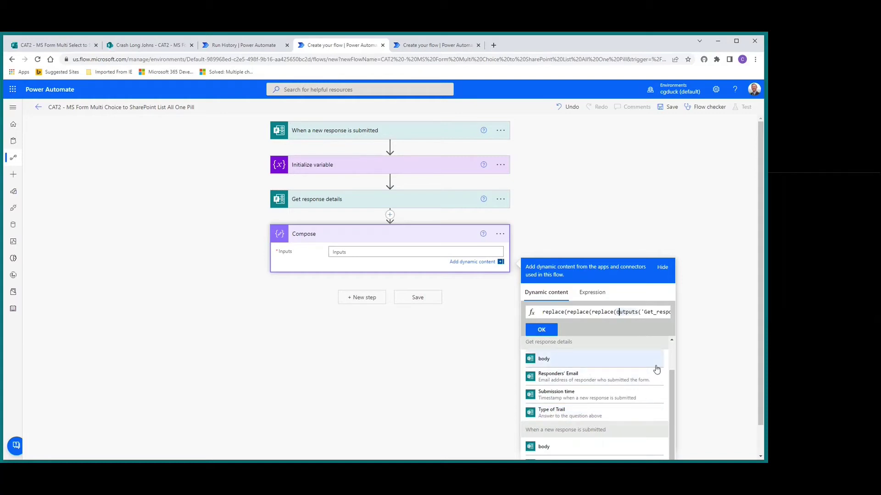
pyautogui.press('Right')
pyautogui.press('Right')
pyautogui.press('Right')
pyautogui.press('Right')
pyautogui.press('Right')
pyautogui.press('Right')
pyautogui.press('Right')
pyautogui.press('Right')
pyautogui.press('Right')
pyautogui.press('Right')
pyautogui.press('Right')
pyautogui.press('Right')
pyautogui.press('Right')
pyautogui.press('Right')
pyautogui.press('Right')
pyautogui.press('Right')
pyautogui.press('Right')
pyautogui.press('Right')
pyautogui.press('Right')
pyautogui.press('Right')
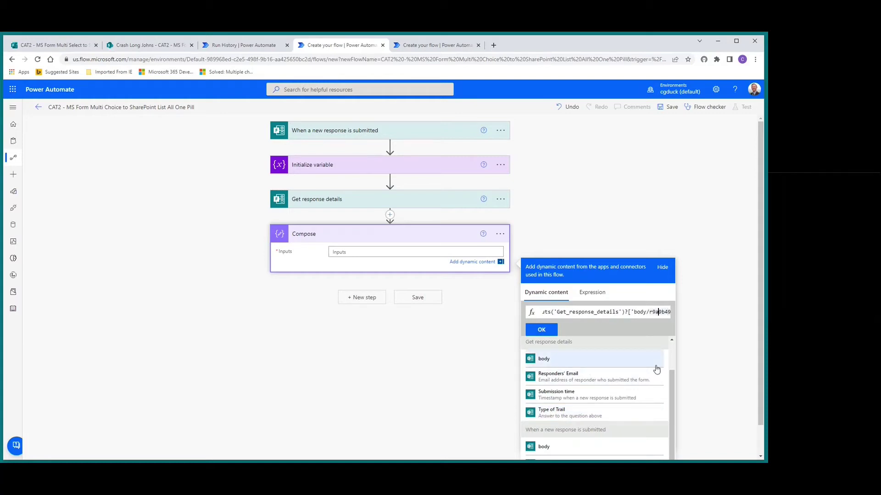
pyautogui.press('Right')
pyautogui.press('Right')
pyautogui.press('Right')
pyautogui.press('Right')
pyautogui.press('Right')
pyautogui.press('Right')
pyautogui.press('Right')
pyautogui.press('Right')
pyautogui.press('Right')
pyautogui.press('Right')
pyautogui.press('Right')
pyautogui.press('Right')
pyautogui.press('Right')
pyautogui.press('Right')
pyautogui.press('Right')
pyautogui.press('Right')
pyautogui.press('Right')
pyautogui.press('Right')
pyautogui.press('Right')
pyautogui.press('Right')
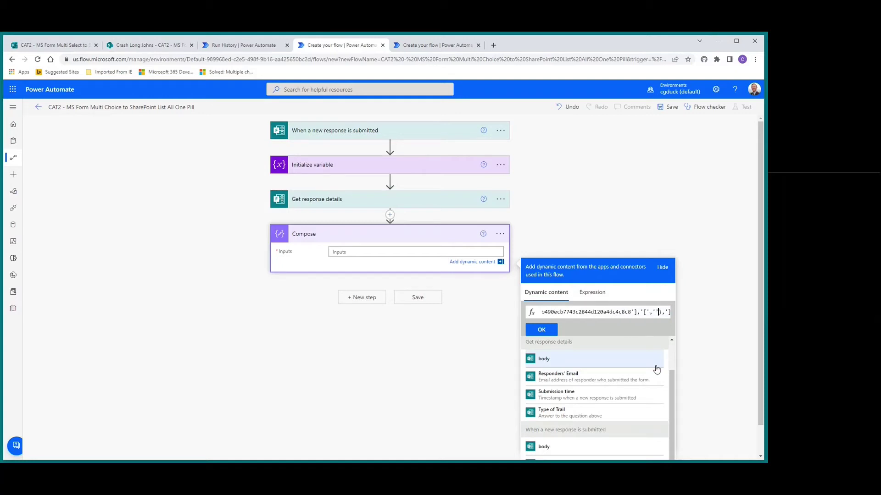
pyautogui.press('Right')
pyautogui.press('Right')
pyautogui.press('Right')
pyautogui.press('Right')
pyautogui.press('Right')
pyautogui.press('Right')
pyautogui.press('Right')
pyautogui.press('Right')
pyautogui.press('Right')
pyautogui.press('Right')
pyautogui.press('Right')
pyautogui.press('Right')
pyautogui.press('Right')
pyautogui.press('Right')
pyautogui.press('Right')
pyautogui.press('Right')
pyautogui.click(543, 330)
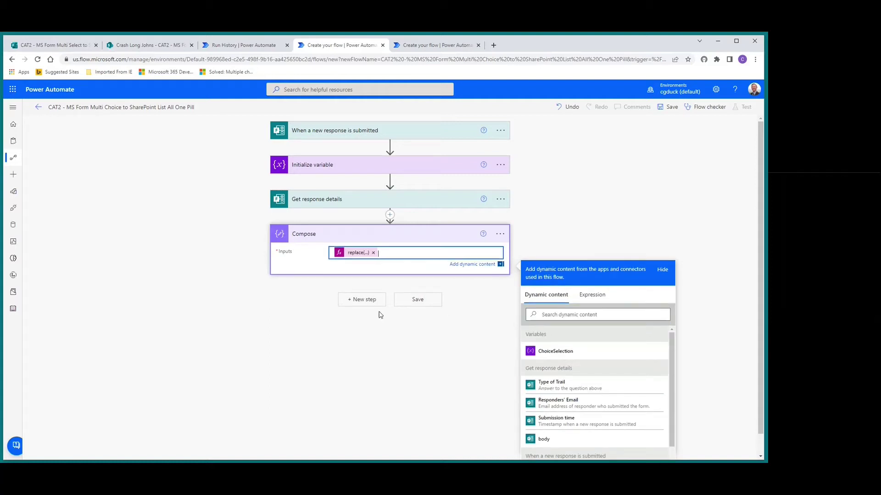
# Step: Add an Append to array variable action after Compose and set its variable name to ChoiceSelection
pyautogui.click(362, 302)
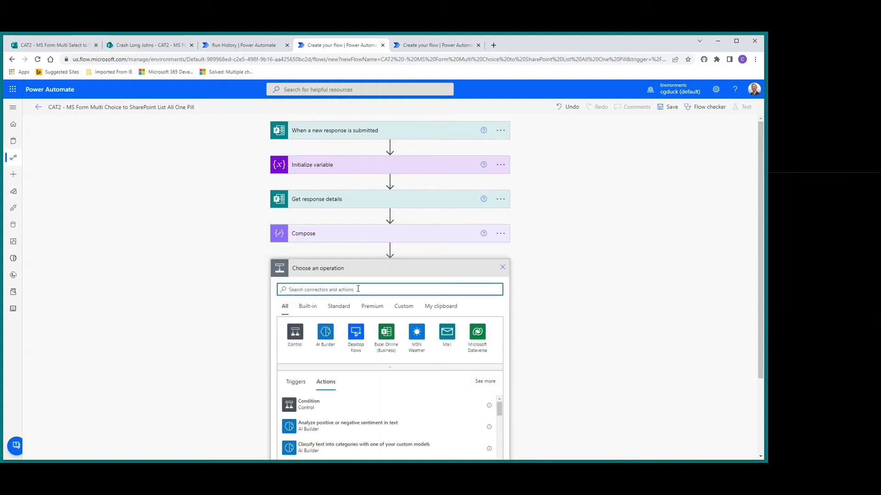
pyautogui.write('append to array')
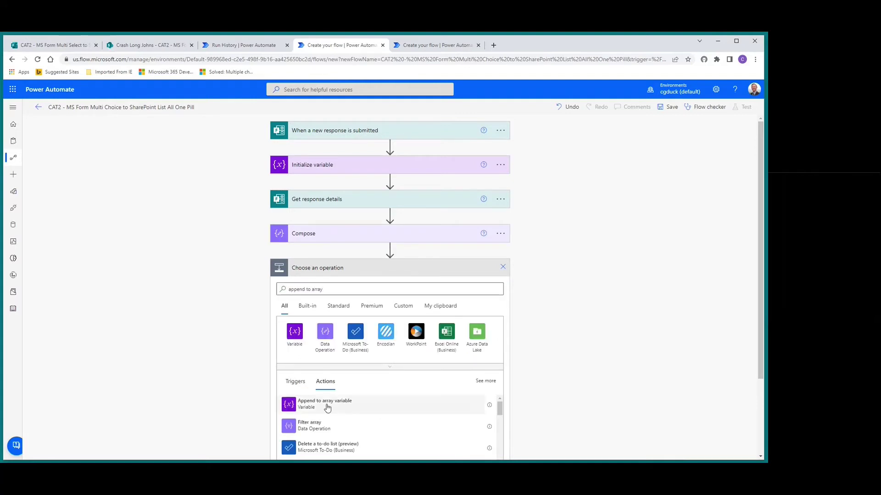
pyautogui.click(327, 406)
pyautogui.click(348, 289)
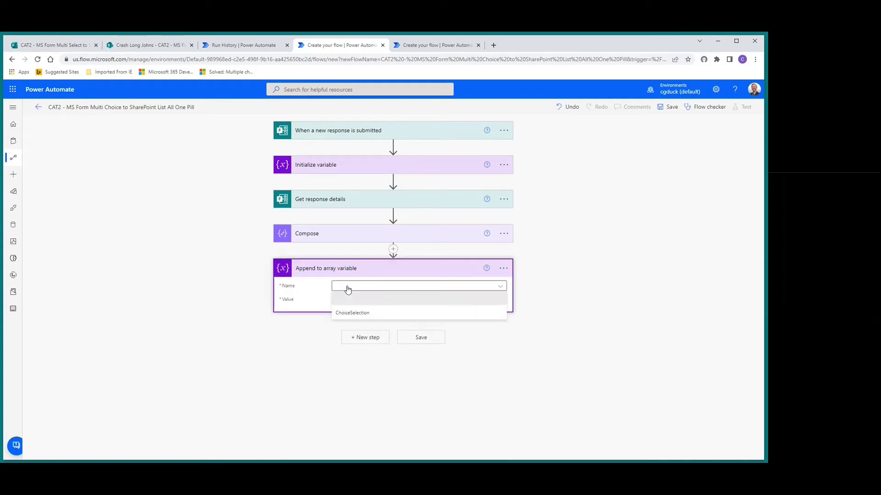
pyautogui.click(347, 317)
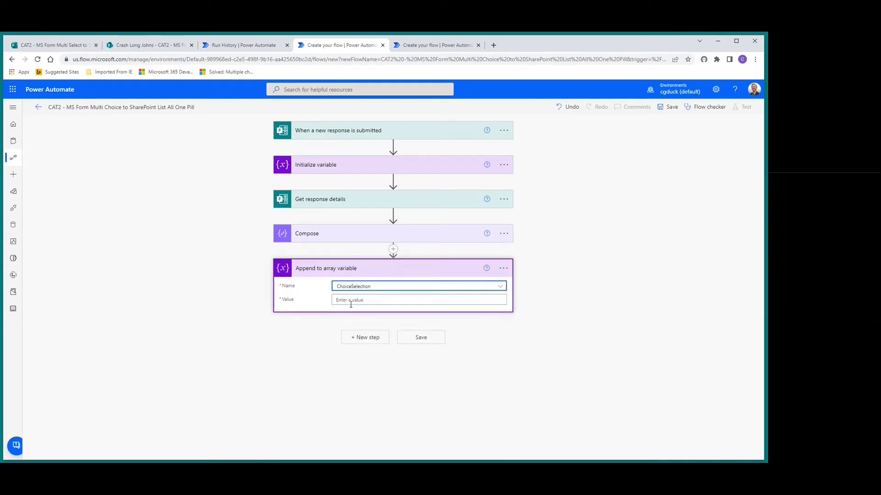
# Step: Set the appended value to a JSON object whose "Value" key holds the Compose Outputs in quotes
pyautogui.click(352, 300)
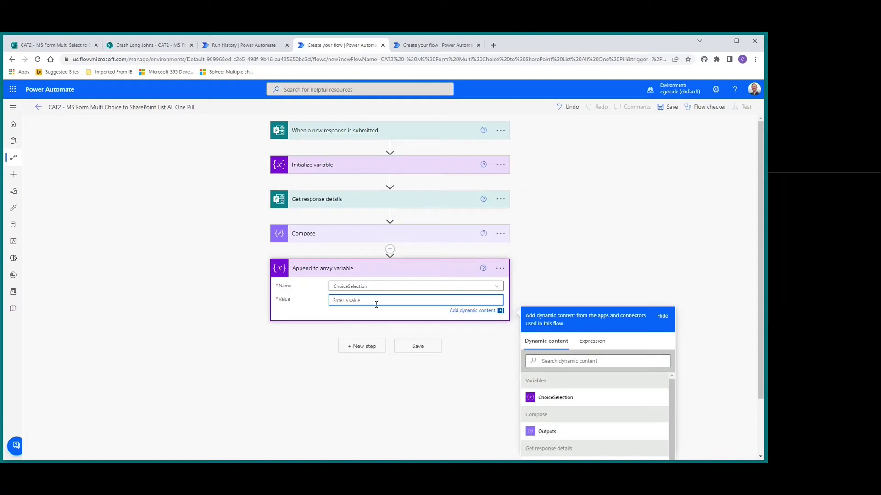
pyautogui.write('{')
pyautogui.press('Return')
pyautogui.write('"Value": "')
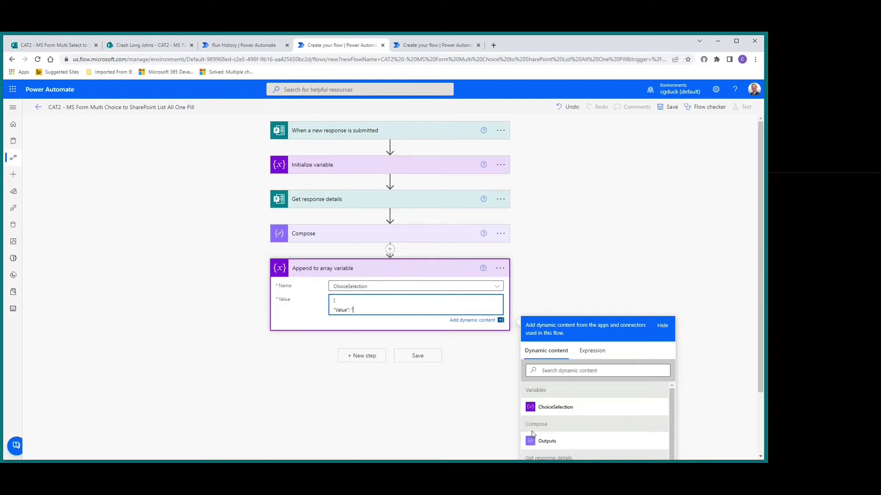
pyautogui.click(546, 442)
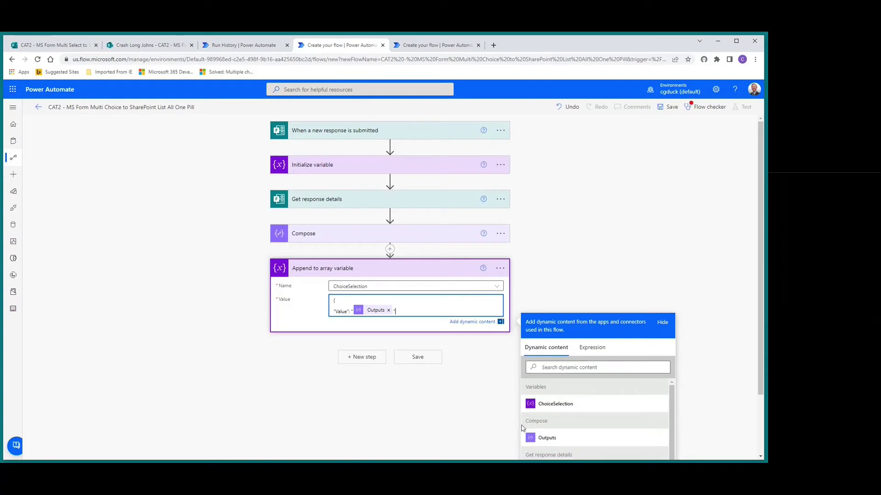
pyautogui.press('Return')
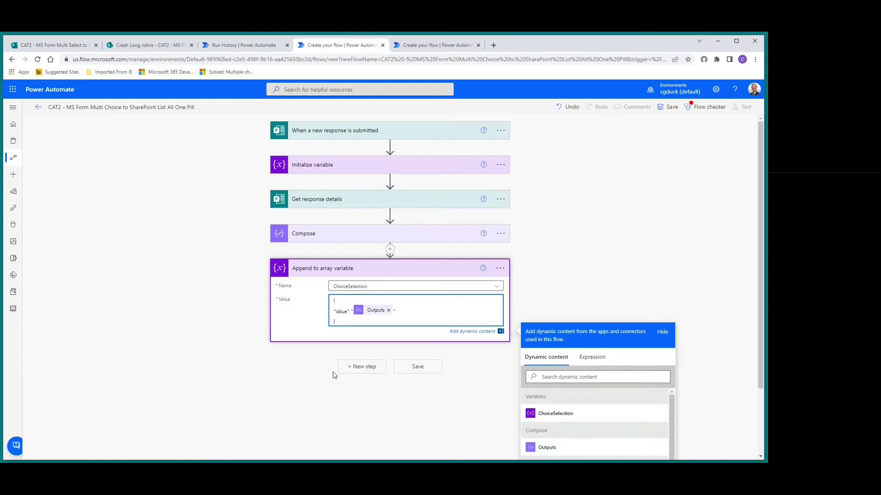
# Step: Add a SharePoint Create item action for the Crash Long Johns site and the "CAT2 - MS Form Multi Choice to SharePoint List Choice Column" list
pyautogui.click(353, 369)
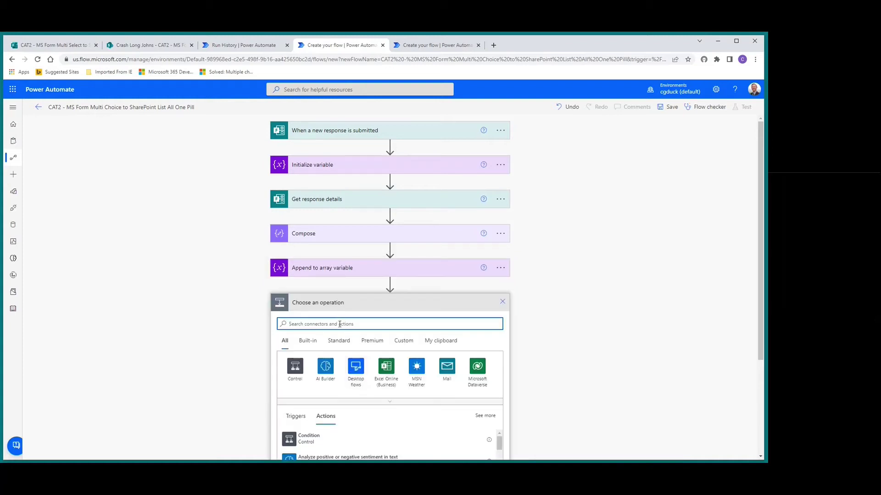
pyautogui.write('creat item')
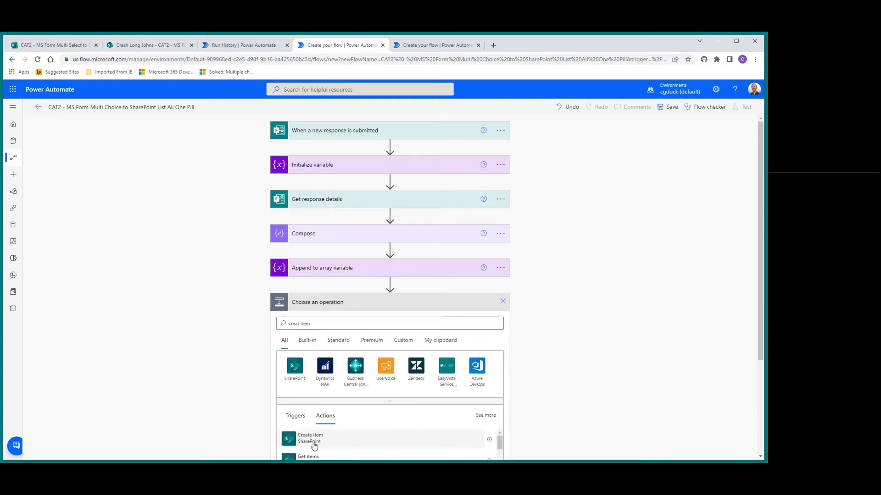
pyautogui.click(312, 442)
pyautogui.click(496, 321)
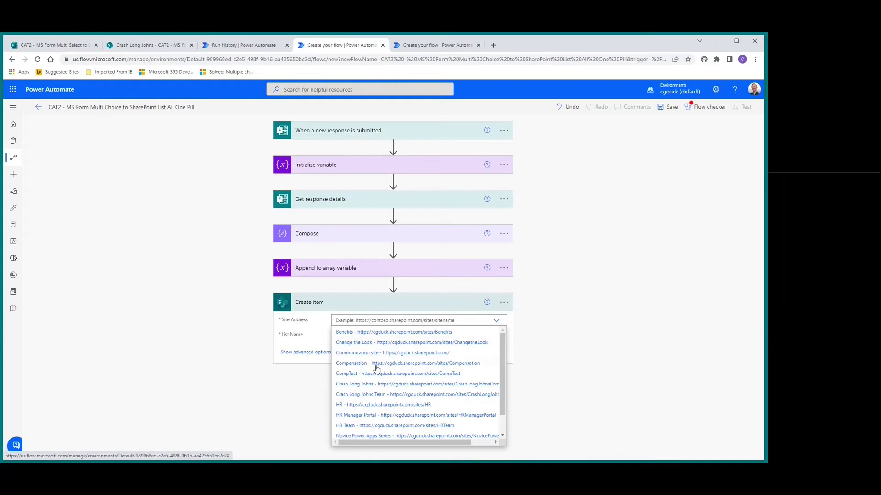
pyautogui.click(371, 387)
pyautogui.click(495, 344)
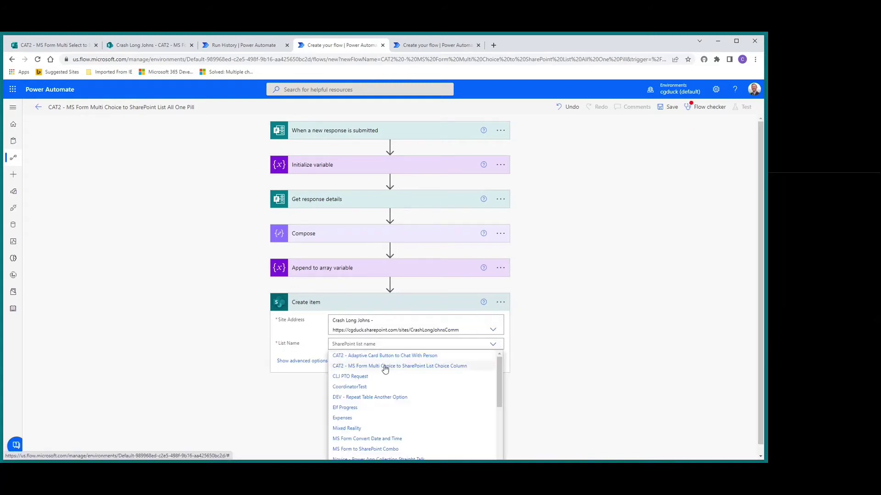
pyautogui.click(384, 366)
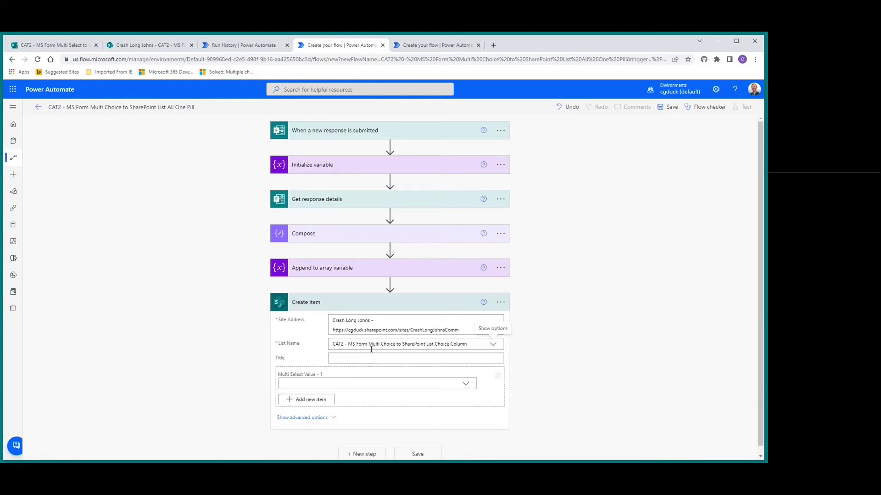
pyautogui.click(369, 376)
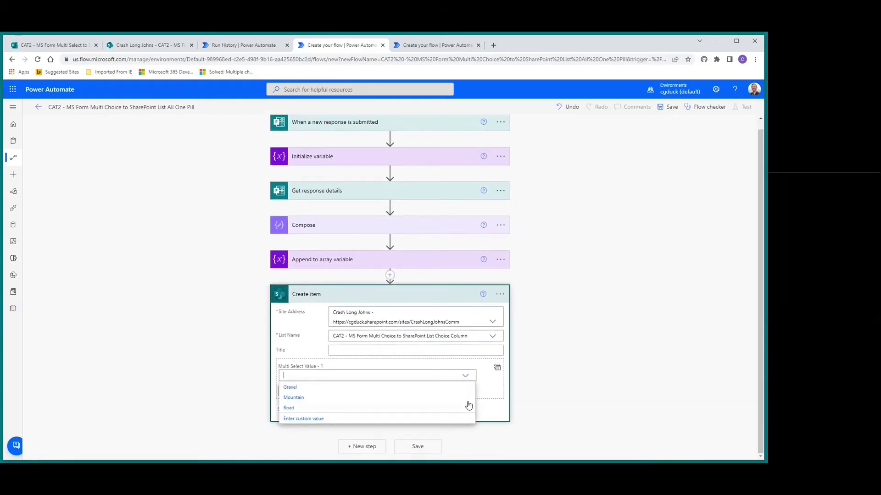
pyautogui.click(312, 420)
pyautogui.scroll(-3, 583, 339)
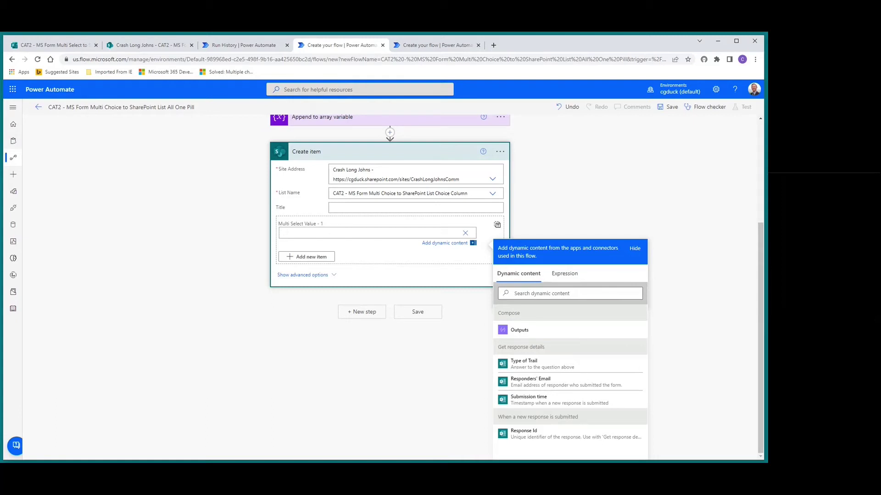
pyautogui.click(465, 234)
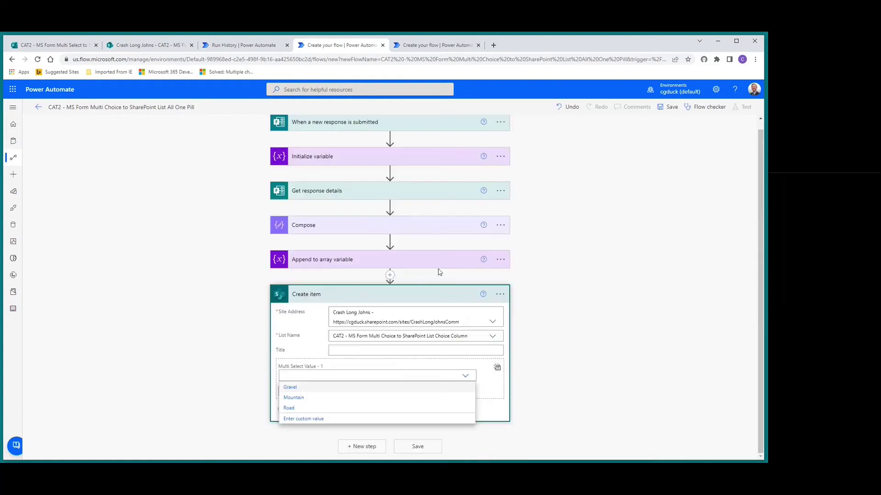
# Step: Switch Create item's Multi Select field to entire-array input and fill it with the ChoiceSelection variable
pyautogui.click(496, 371)
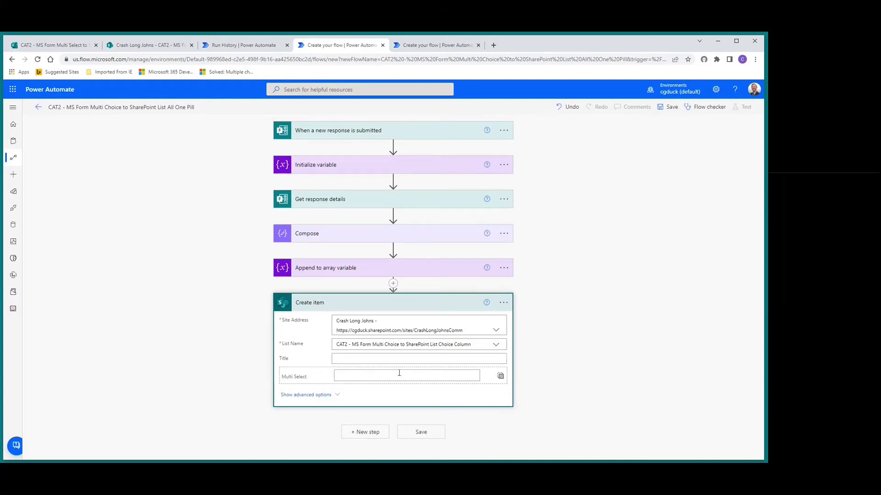
pyautogui.click(381, 375)
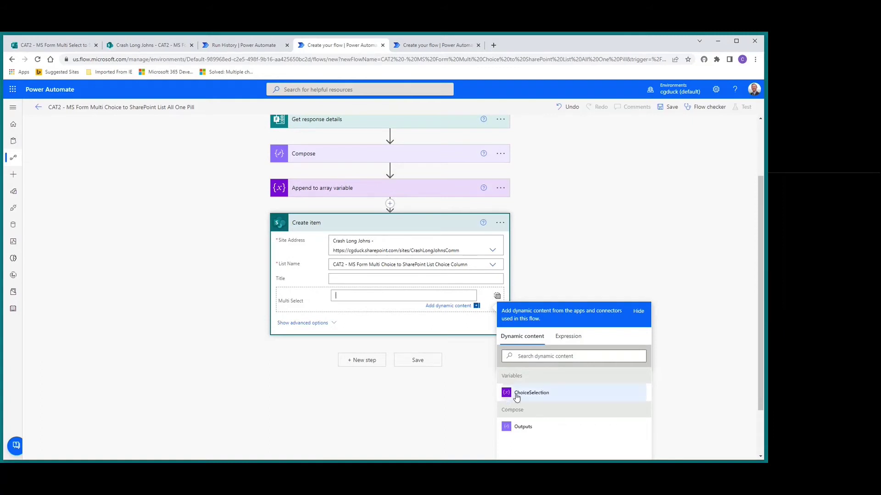
pyautogui.click(531, 393)
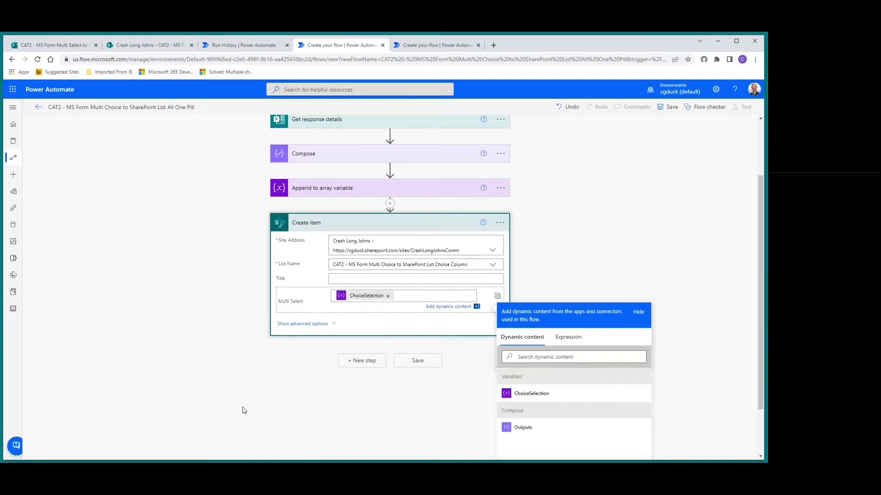
# Step: Save the All One Pill flow and start a manual test run
pyautogui.click(671, 112)
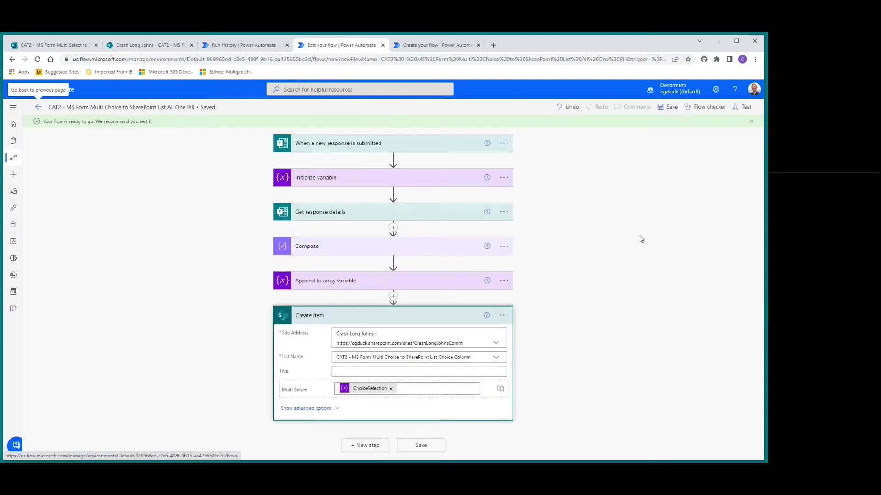
pyautogui.click(743, 107)
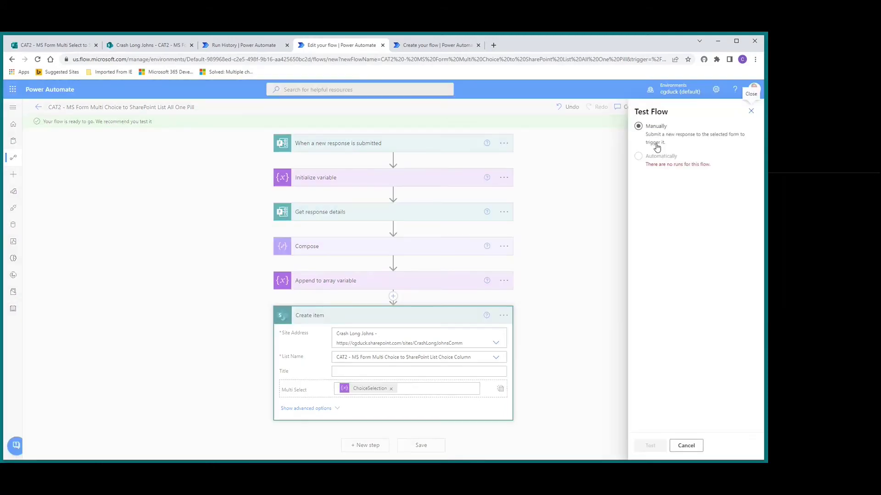
pyautogui.click(638, 127)
pyautogui.click(640, 447)
# Step: Submit another form response with Road, Mountain and Gravel selected, and refresh the SharePoint list
pyautogui.click(41, 46)
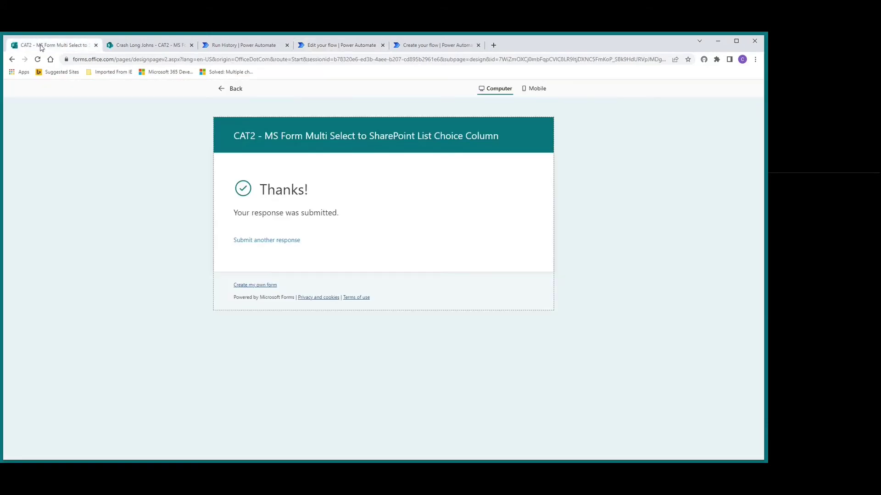
pyautogui.click(246, 243)
pyautogui.click(246, 254)
pyautogui.click(246, 271)
pyautogui.click(245, 287)
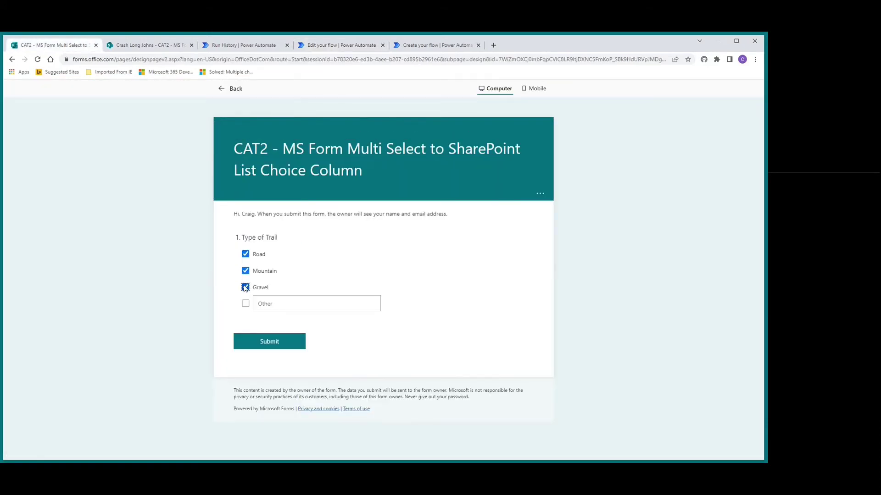
pyautogui.click(255, 345)
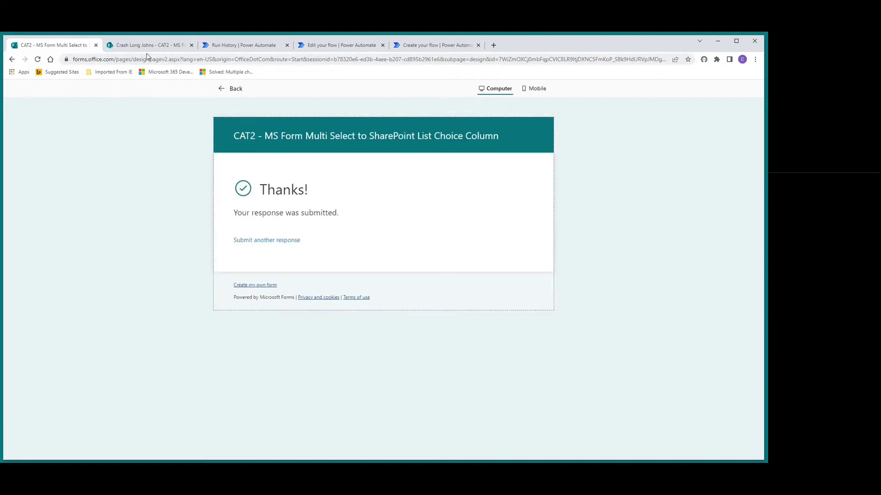
pyautogui.click(149, 45)
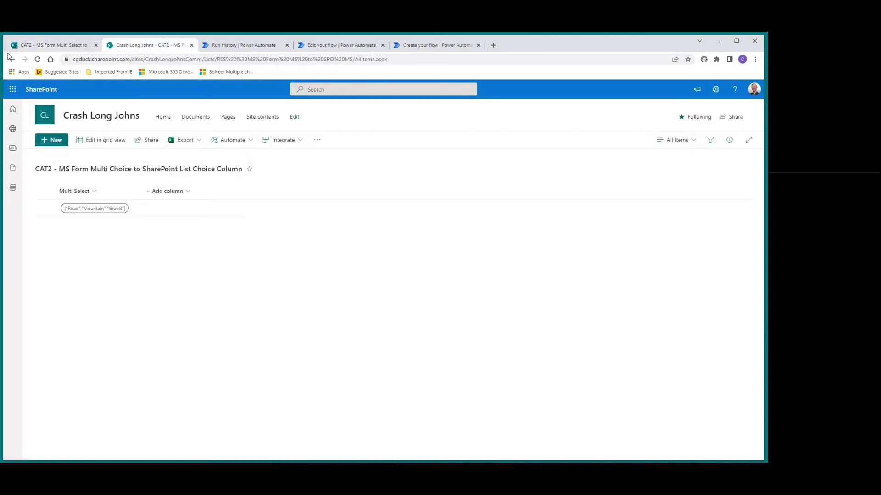
pyautogui.click(37, 60)
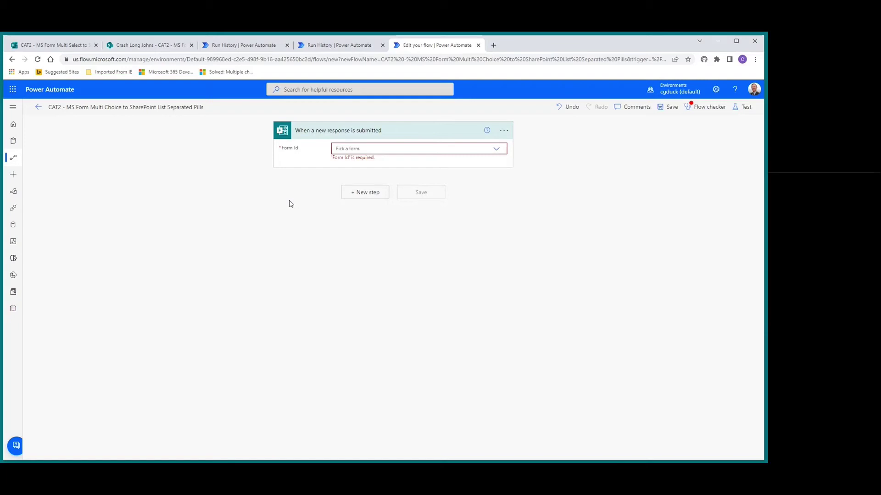
# Step: Set the Separated Pills flow's trigger form to "CAT2 - MS Form Multi Select to SharePoint List Choice Column" and add a Get response details action
pyautogui.click(496, 150)
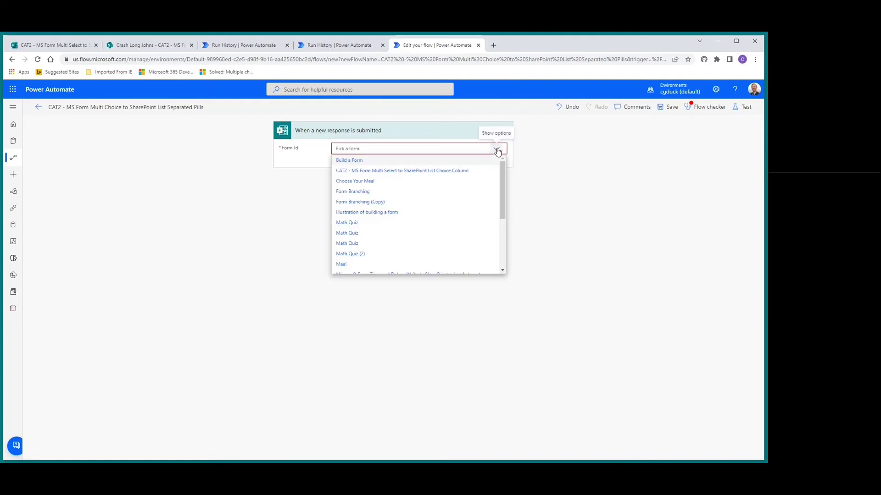
pyautogui.click(412, 172)
pyautogui.click(365, 186)
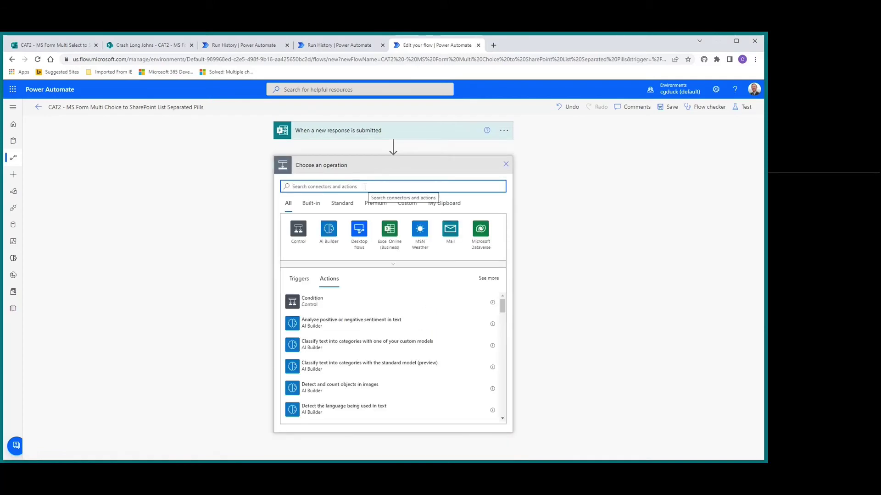
pyautogui.write('get response')
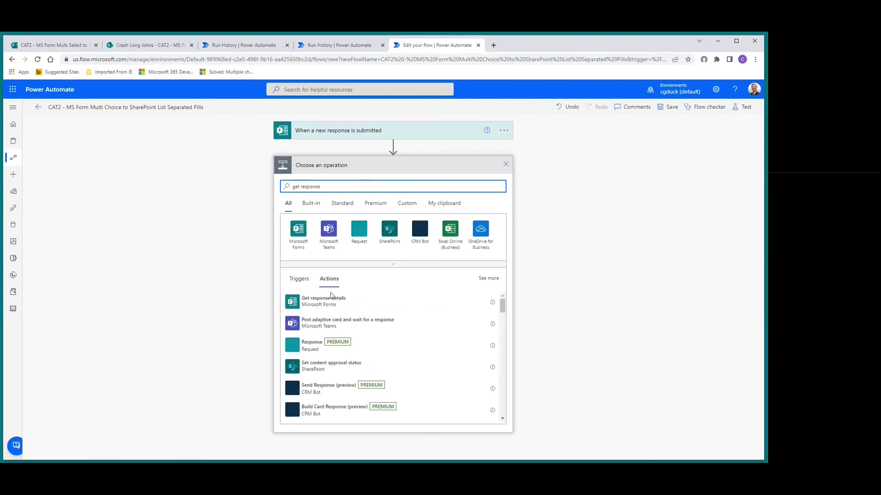
pyautogui.click(316, 301)
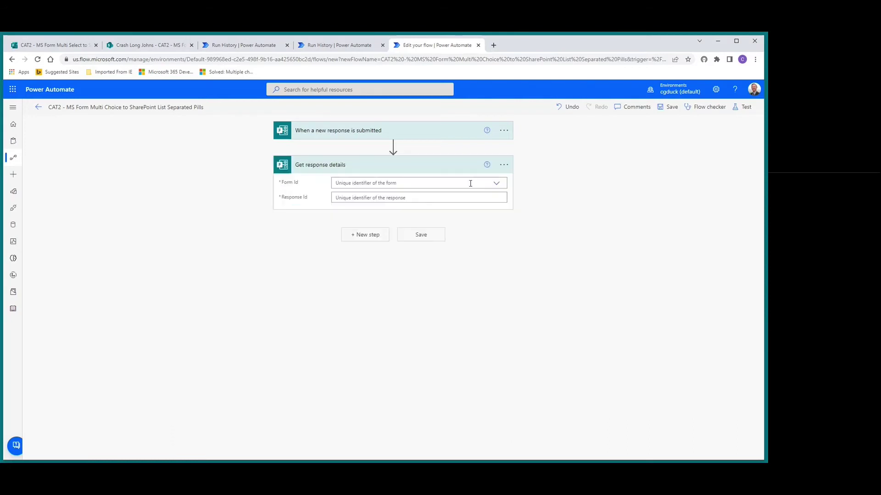
# Step: Set Get response details to the "CAT2 - MS Form Multi Select to SharePoint List Choice Column" form and the trigger's Response Id
pyautogui.click(495, 184)
pyautogui.click(434, 207)
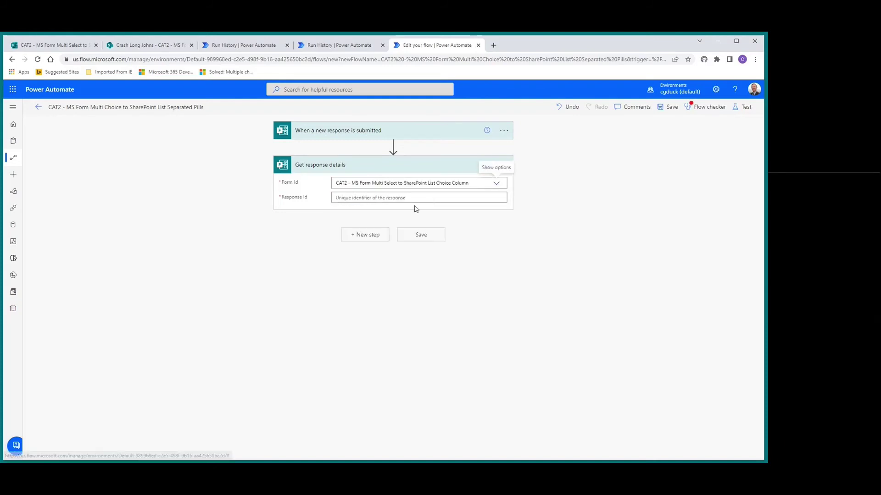
pyautogui.click(420, 200)
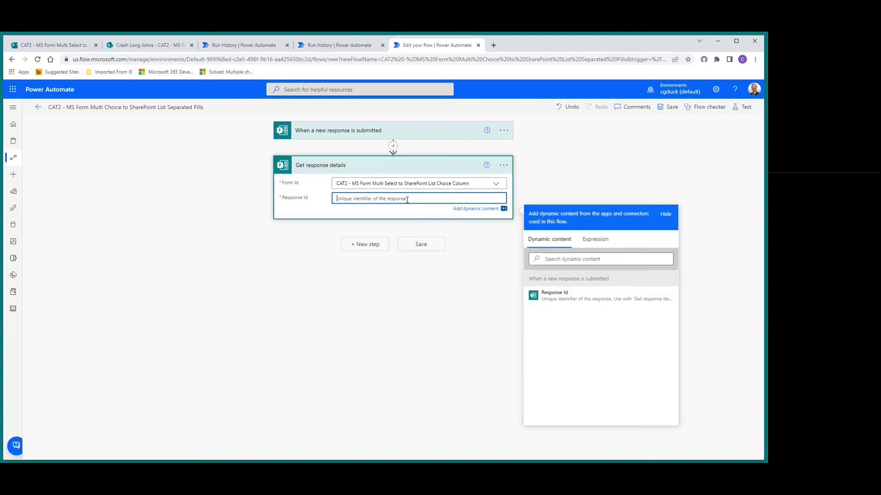
pyautogui.click(546, 298)
# Step: Add a Select action after Get response details and start editing its From input
pyautogui.click(368, 247)
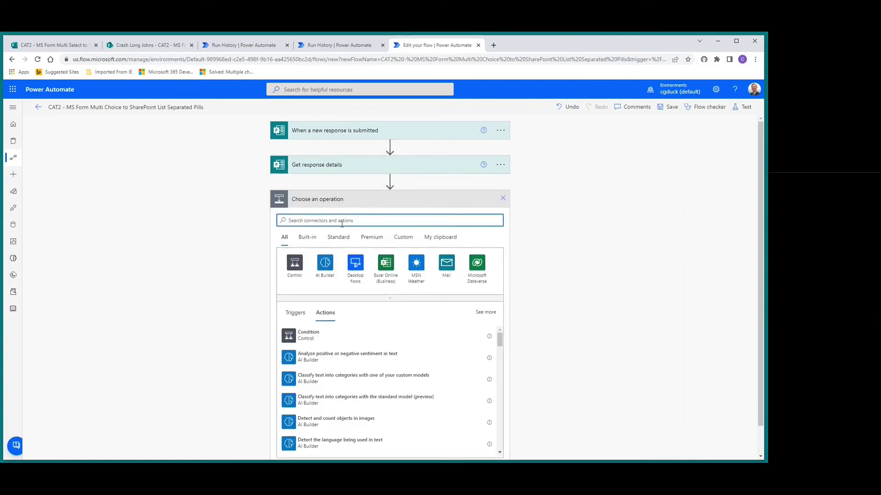
pyautogui.write('s')
pyautogui.click(290, 337)
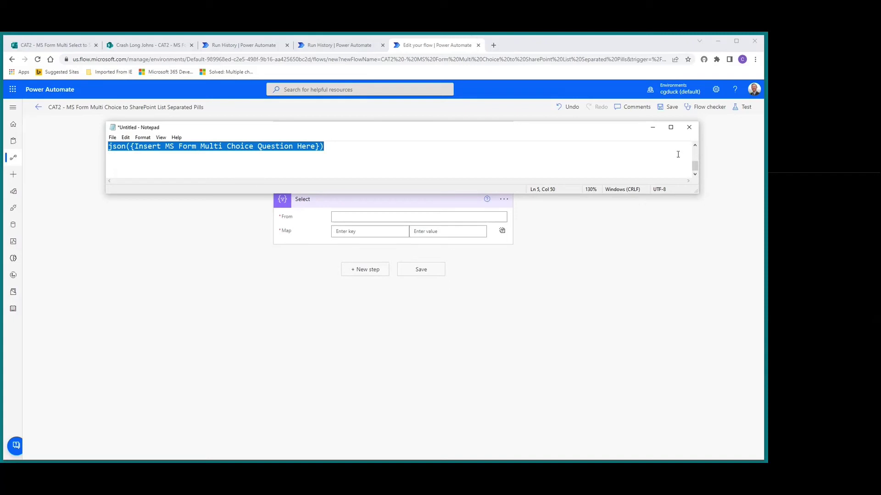
pyautogui.click(414, 218)
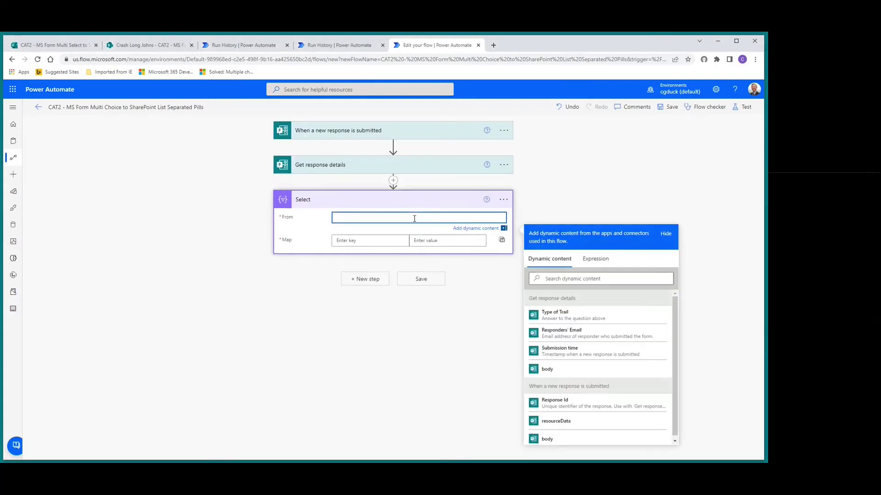
pyautogui.write('json({Insert MS Form Multi Choice Question Here})')
pyautogui.moveTo(445, 218); pyautogui.dragTo(321, 216)
pyautogui.press('BackSpace')
# Step: Set the Select action's From input to a json() expression wrapping the Type of Trail answer from Get response details
pyautogui.click(595, 259)
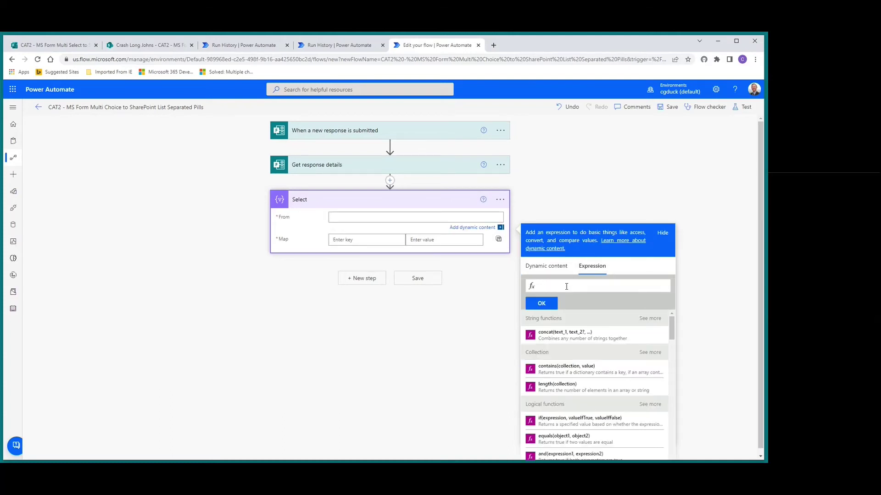
pyautogui.hotkey('ctrl', 'v')
pyautogui.press('Left')
pyautogui.press('Home')
pyautogui.press('Delete')
pyautogui.press('Delete')
pyautogui.press('Delete')
pyautogui.press('Delete')
pyautogui.press('Delete')
pyautogui.press('Delete')
pyautogui.press('Delete')
pyautogui.press('Delete')
pyautogui.press('Delete')
pyautogui.press('Delete')
pyautogui.press('Delete')
pyautogui.press('Delete')
pyautogui.press('Delete')
pyautogui.press('Delete')
pyautogui.press('Delete')
pyautogui.press('Delete')
pyautogui.press('Delete')
pyautogui.press('Delete')
pyautogui.press('Delete')
pyautogui.press('Delete')
pyautogui.press('Delete')
pyautogui.press('Delete')
pyautogui.press('Delete')
pyautogui.press('Delete')
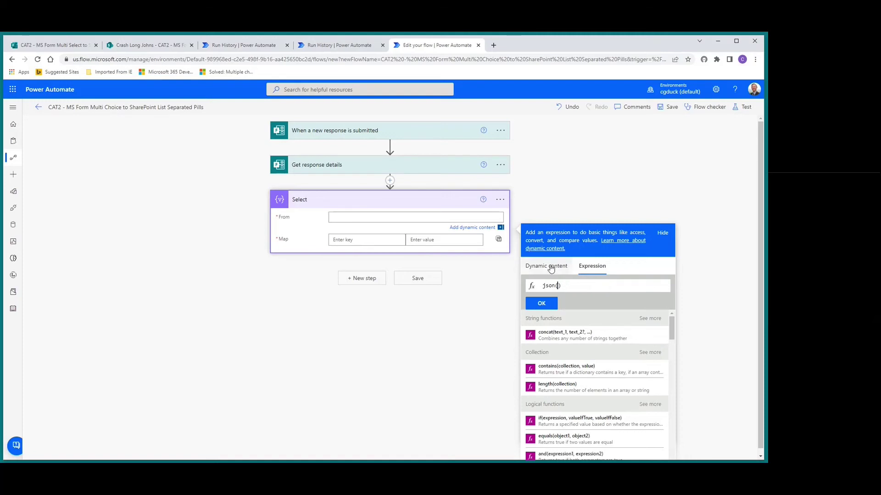
pyautogui.click(551, 268)
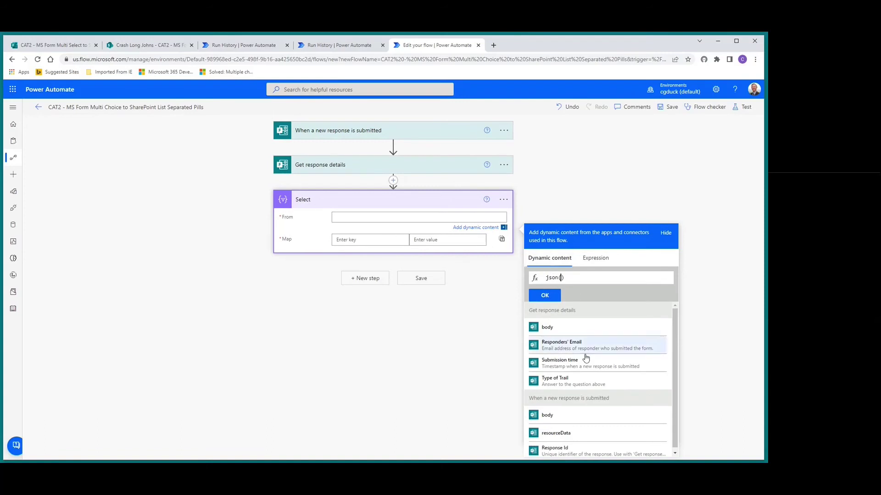
pyautogui.click(552, 384)
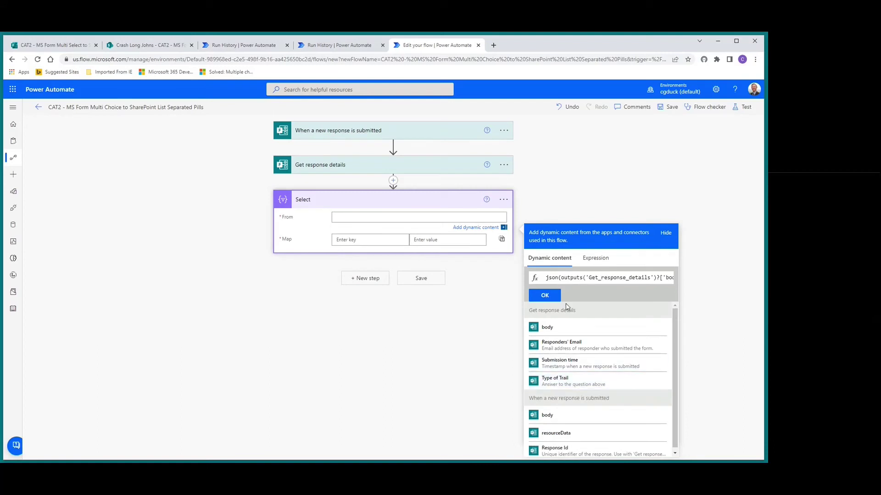
pyautogui.click(545, 296)
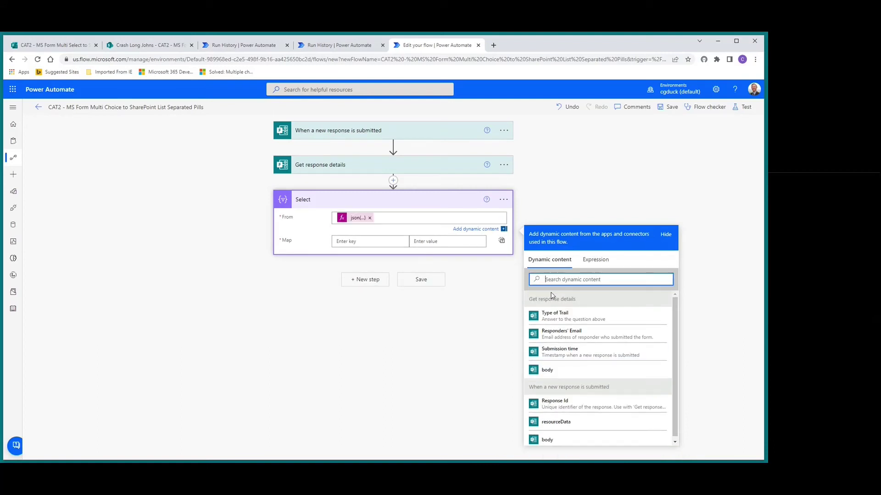
# Step: Map the key Value to the expression item() in the Select action
pyautogui.click(367, 242)
pyautogui.write('Value')
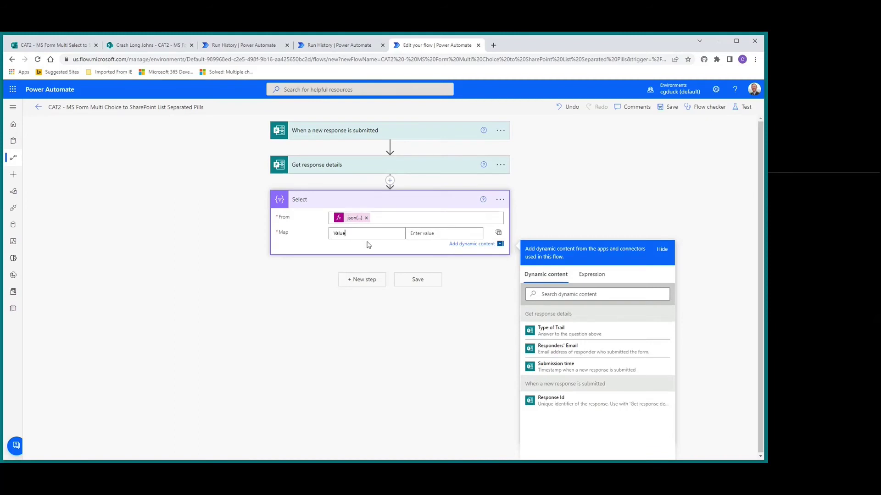
pyautogui.click(433, 234)
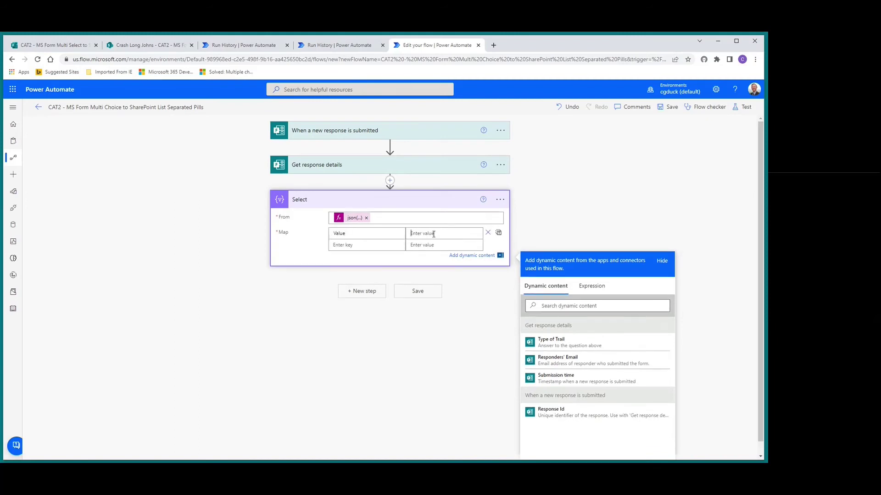
pyautogui.click(585, 289)
pyautogui.write('Item')
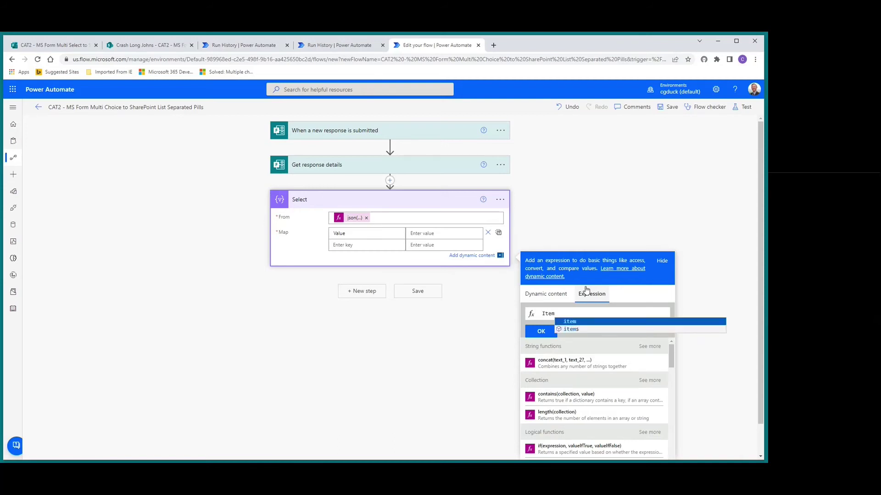
pyautogui.press('Return')
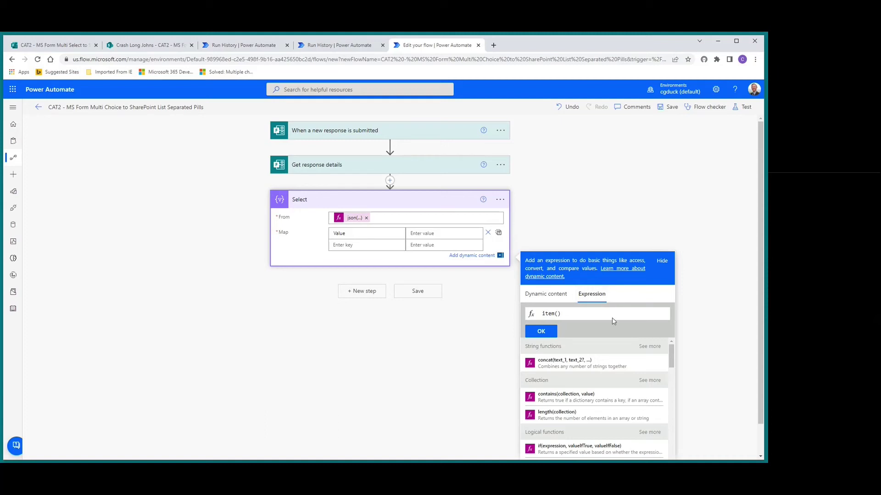
pyautogui.click(536, 333)
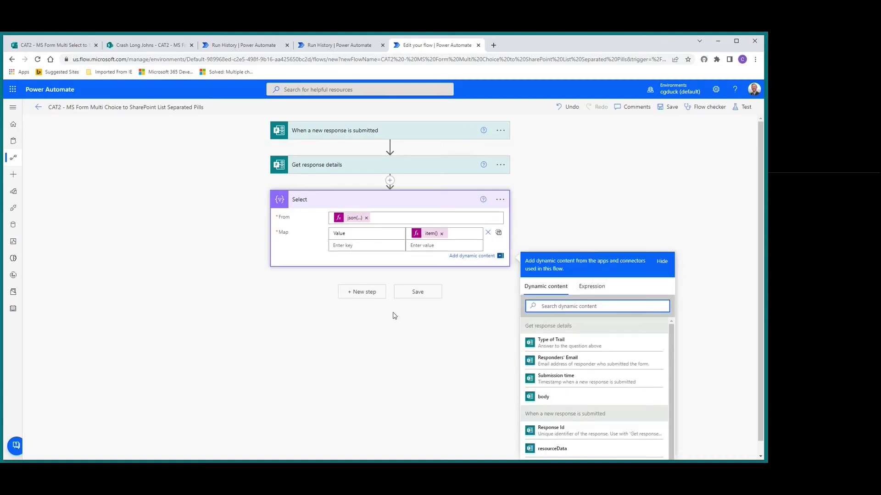
# Step: Add a SharePoint Create item action for the Crash Long Johns site and the "CAT2 - MS Form Multi Choice to SharePoint List Choice Column" list
pyautogui.click(357, 295)
pyautogui.write('create item')
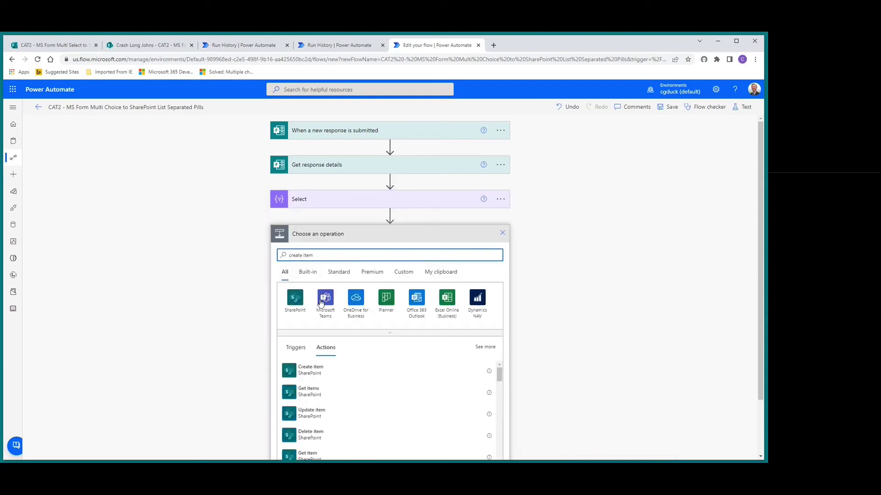
pyautogui.click(305, 370)
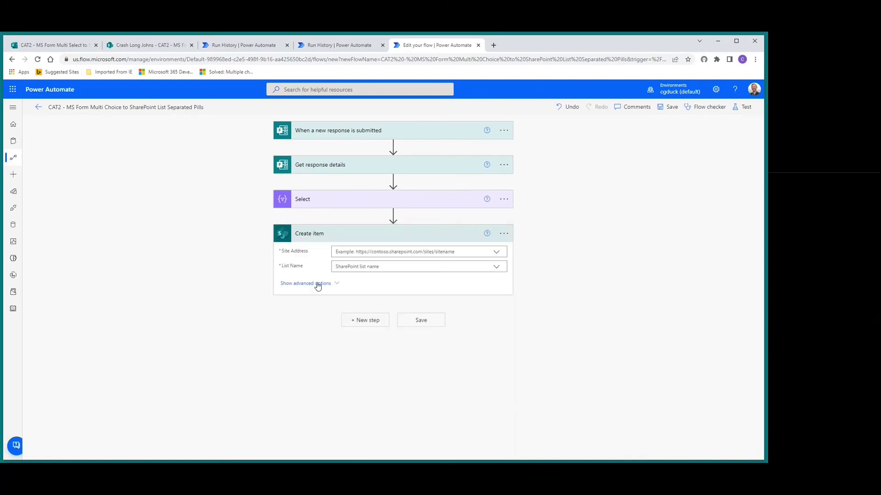
pyautogui.click(484, 253)
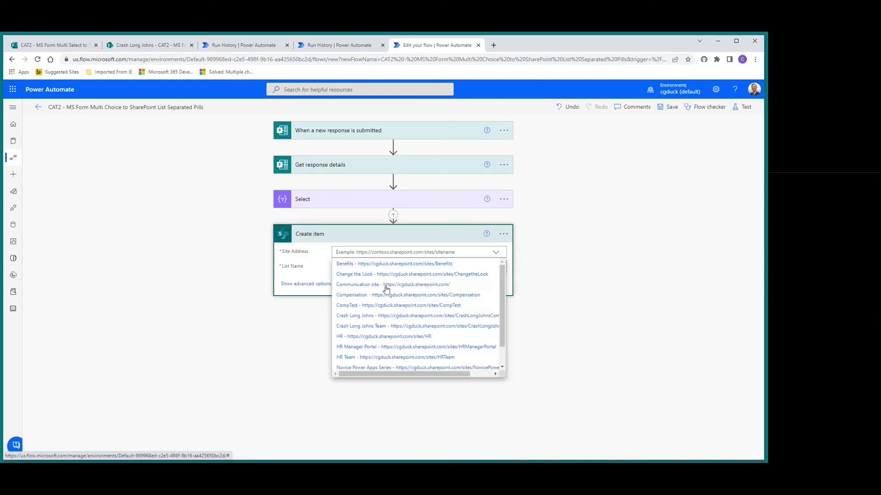
pyautogui.click(375, 315)
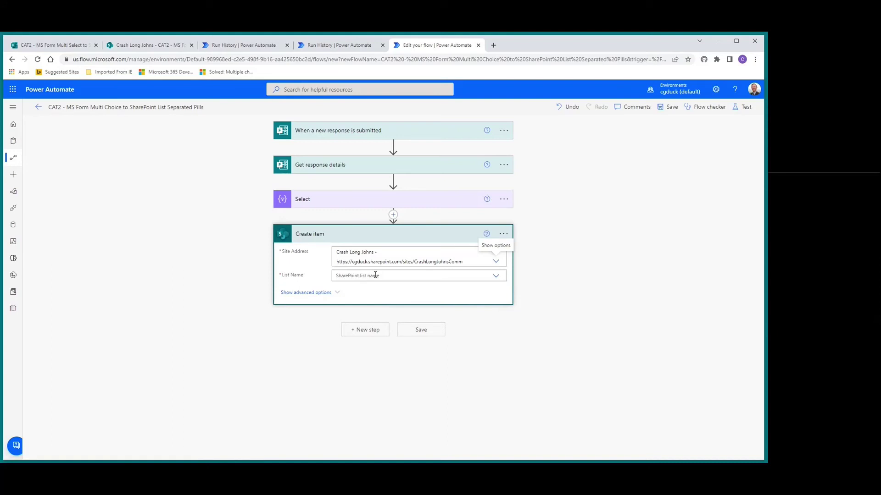
pyautogui.click(375, 275)
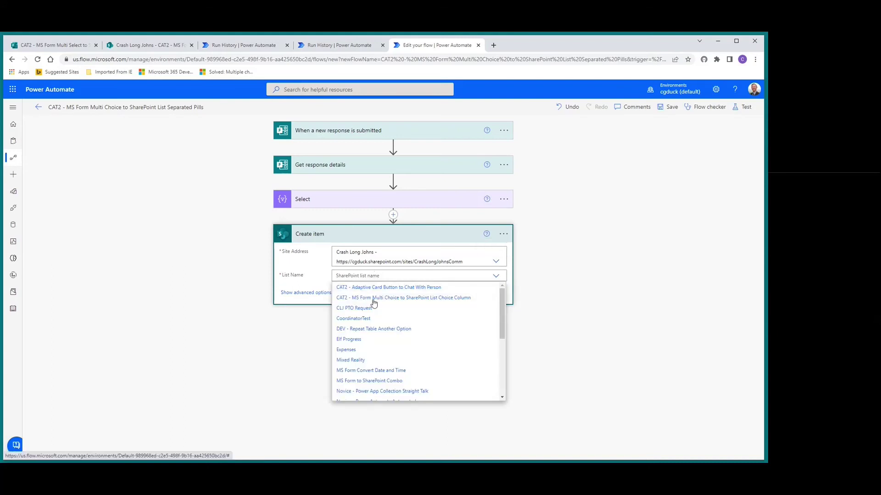
pyautogui.click(482, 298)
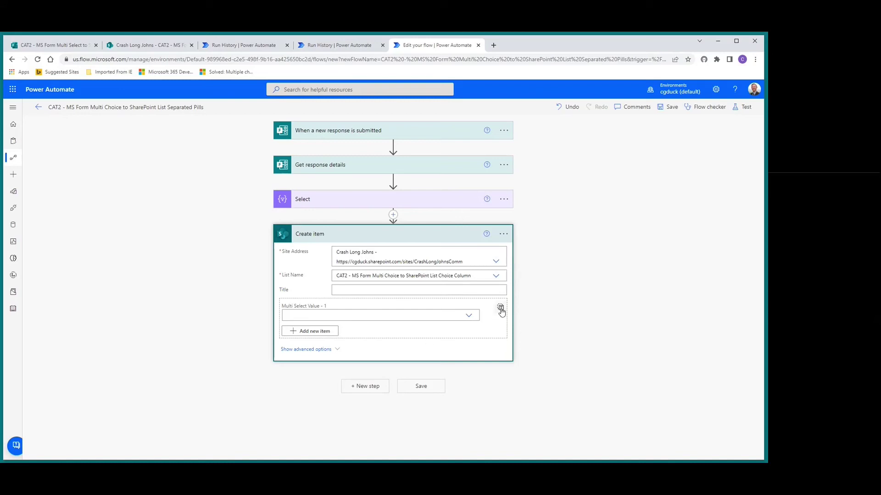
# Step: Switch Create item's Multi Select field to entire-array input and fill it with the Select action's Output
pyautogui.click(501, 309)
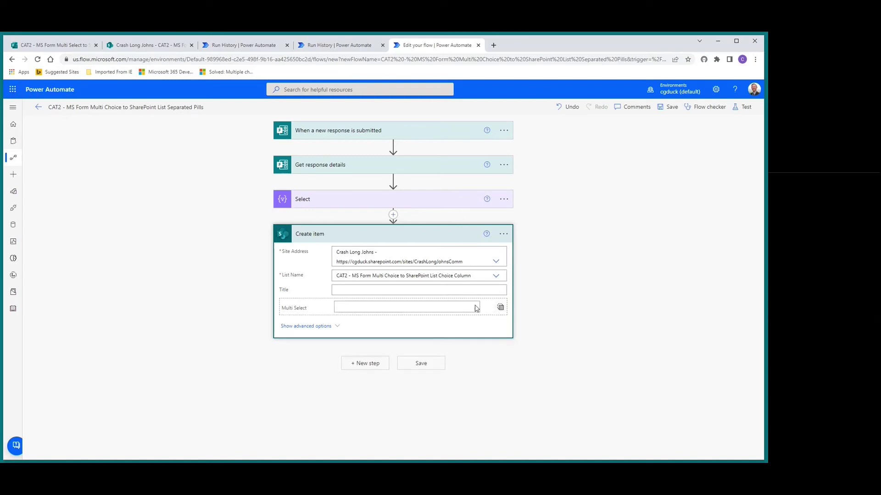
pyautogui.click(379, 308)
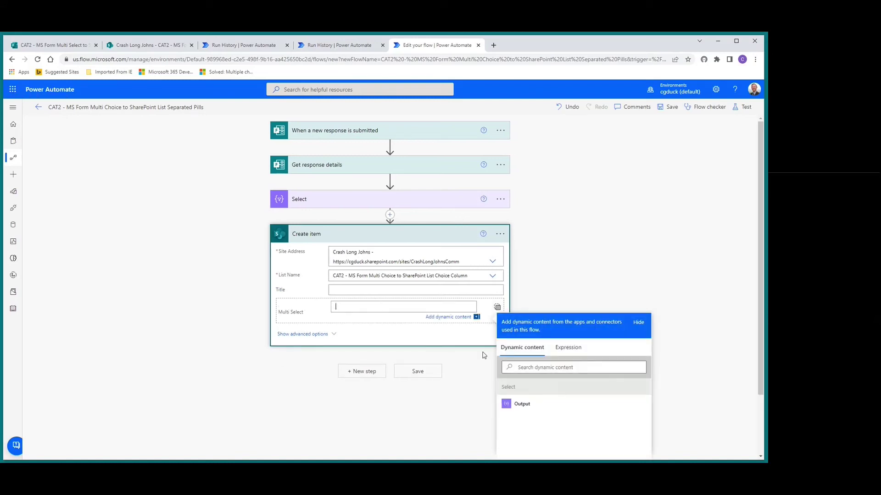
pyautogui.click(514, 406)
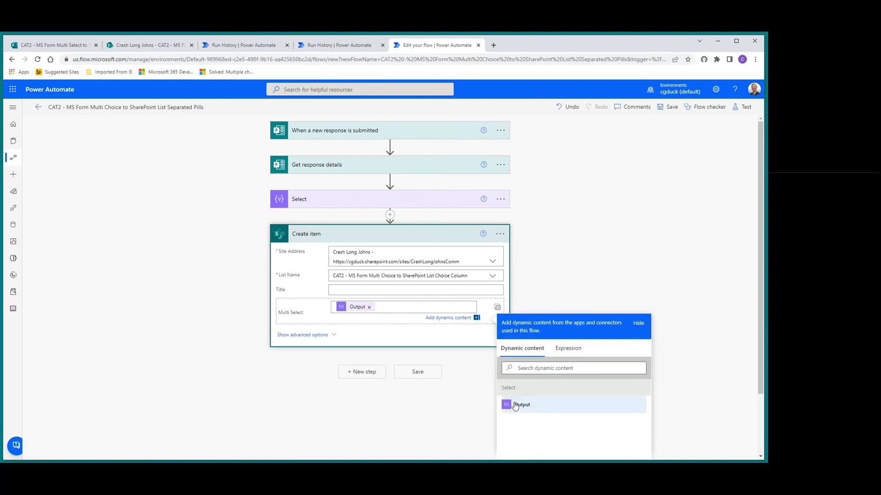
# Step: Save the Separated Pills flow and start a manual test run
pyautogui.click(670, 111)
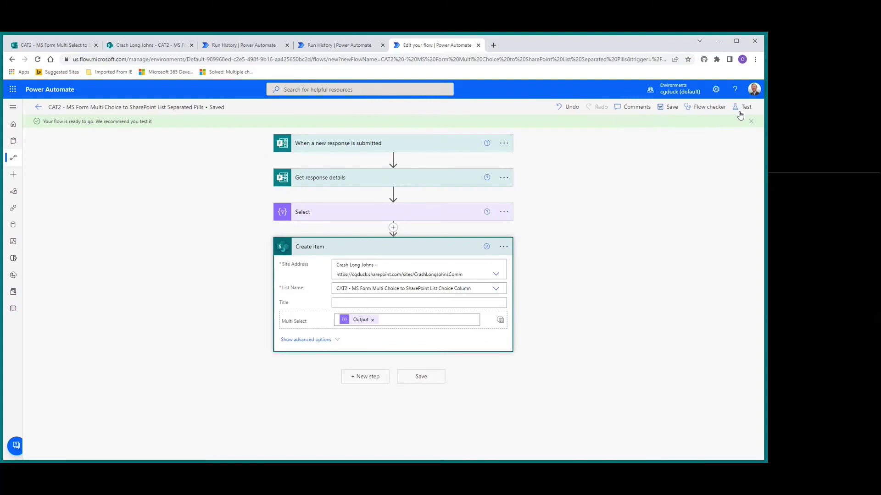
pyautogui.click(741, 110)
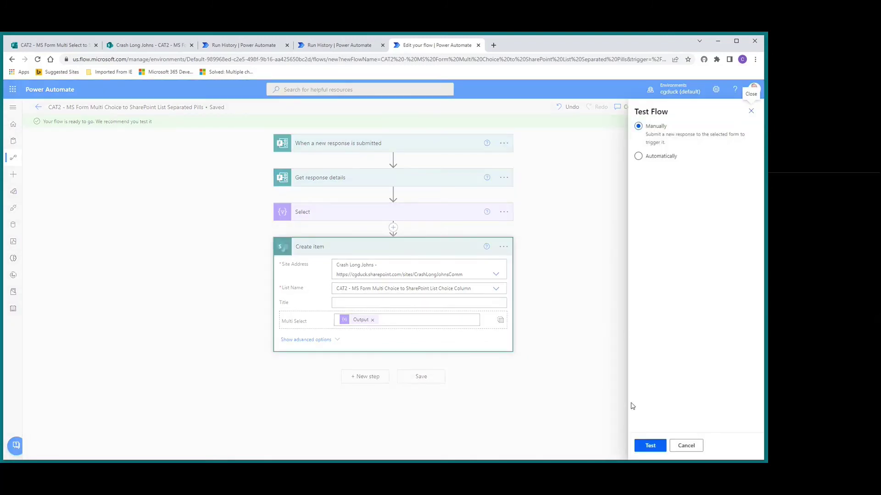
pyautogui.click(646, 446)
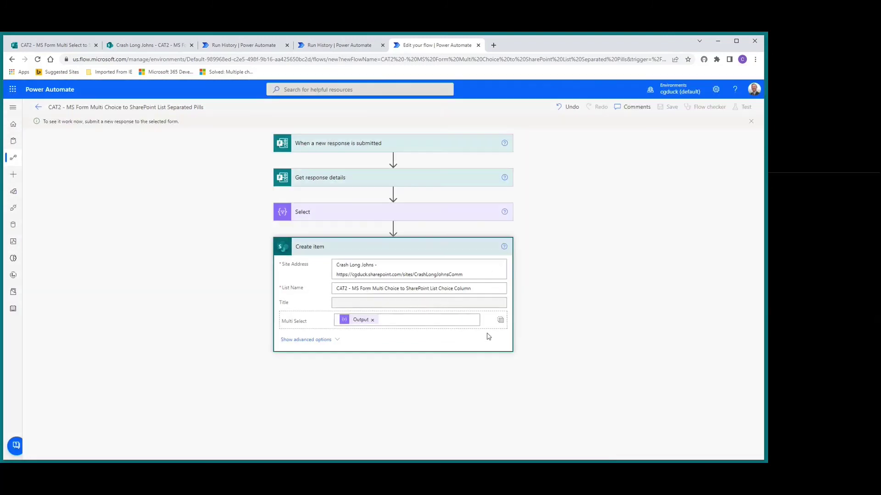
# Step: Submit a new form response choosing Road, Mountain and Gravel, and reload the SharePoint list
pyautogui.click(59, 45)
pyautogui.click(247, 241)
pyautogui.click(245, 254)
pyautogui.click(246, 270)
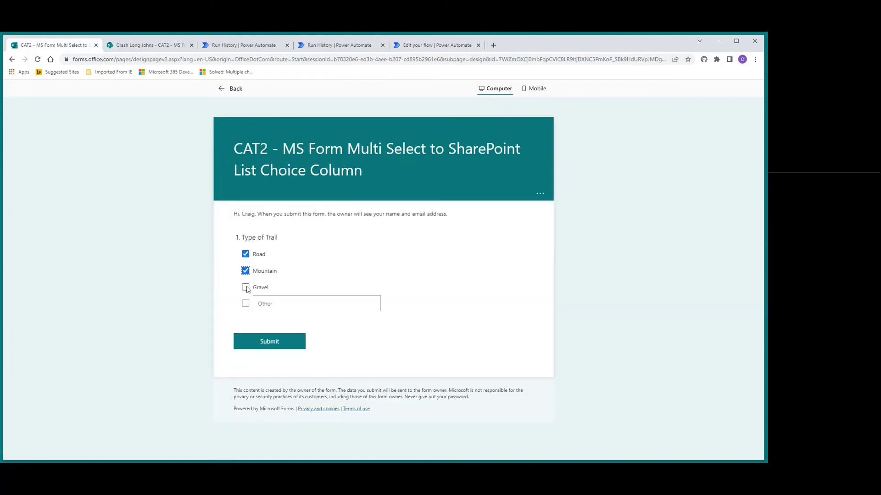
pyautogui.click(273, 347)
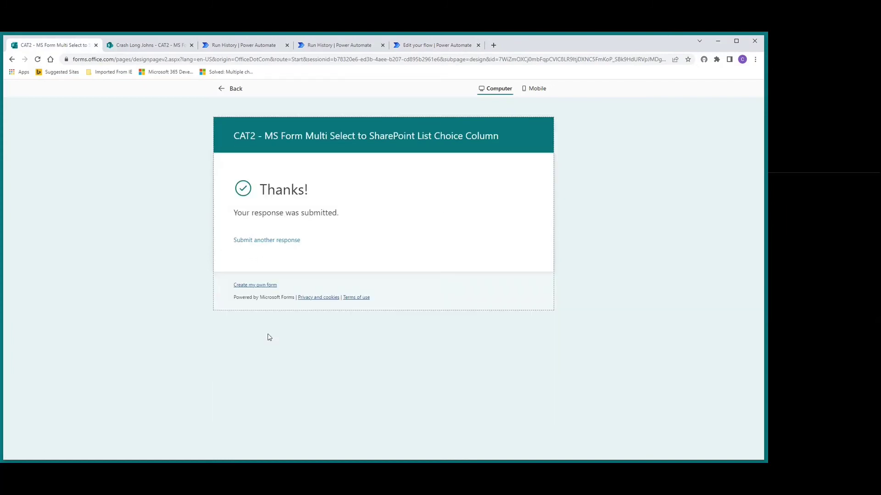
pyautogui.click(139, 45)
pyautogui.click(37, 60)
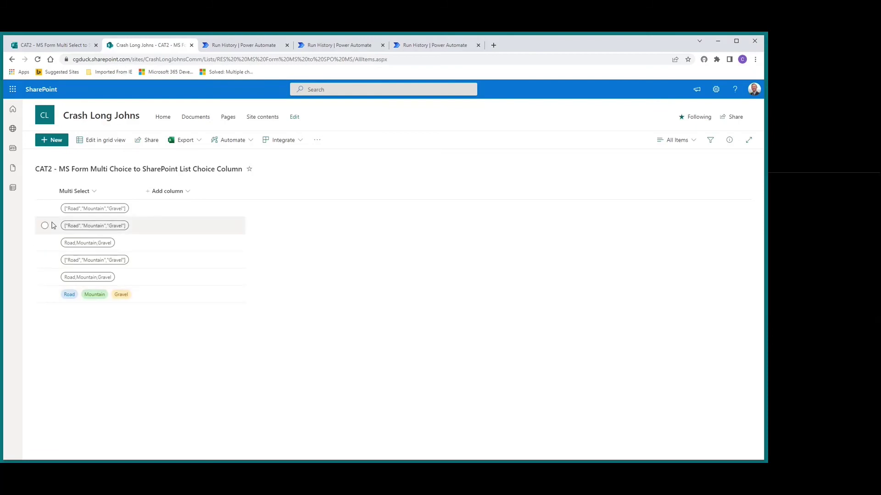
# Step: Delete the five list items whose Multi Select answers are combined in a single pill, keeping the separated-pills item
pyautogui.click(45, 209)
pyautogui.click(45, 226)
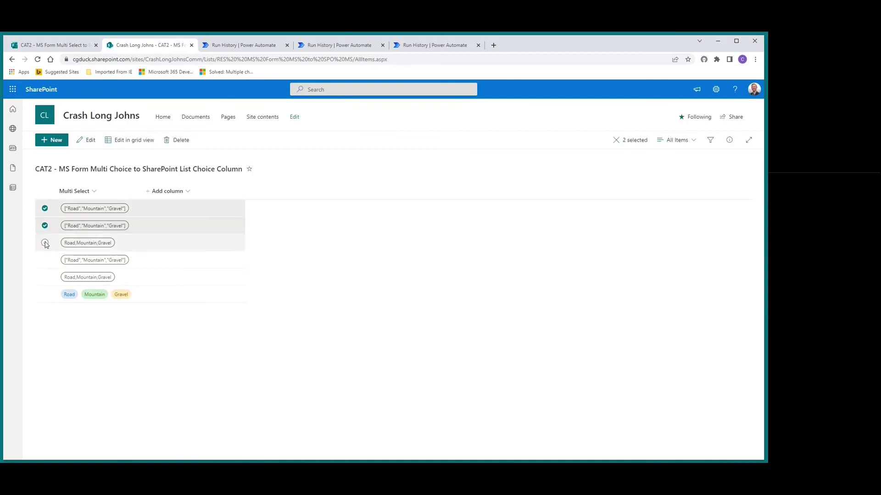
pyautogui.click(45, 243)
pyautogui.click(45, 260)
pyautogui.click(46, 277)
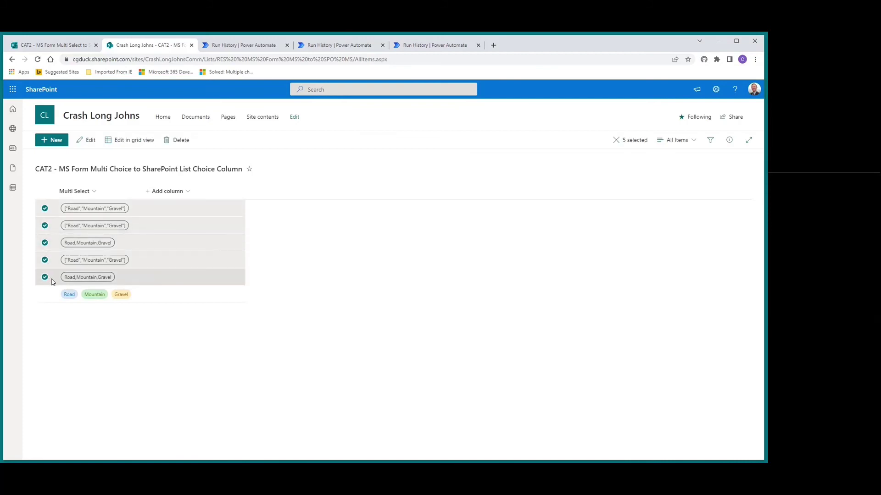
pyautogui.press('Delete')
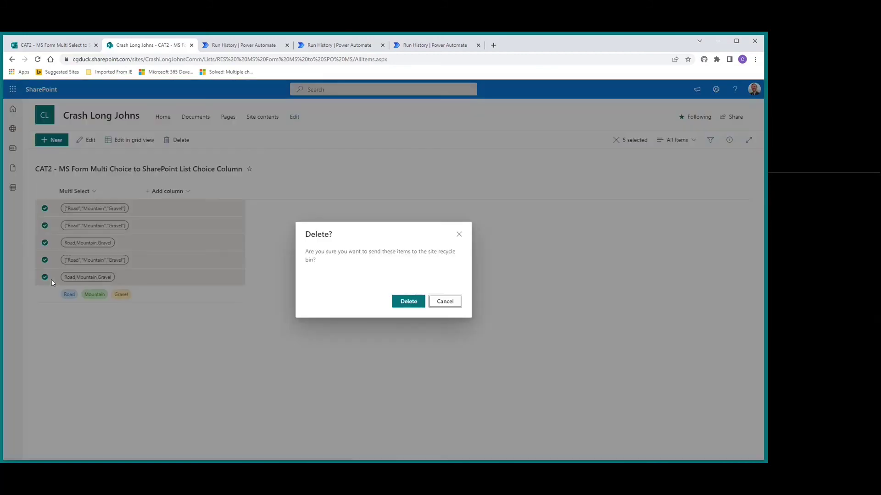
pyautogui.click(408, 306)
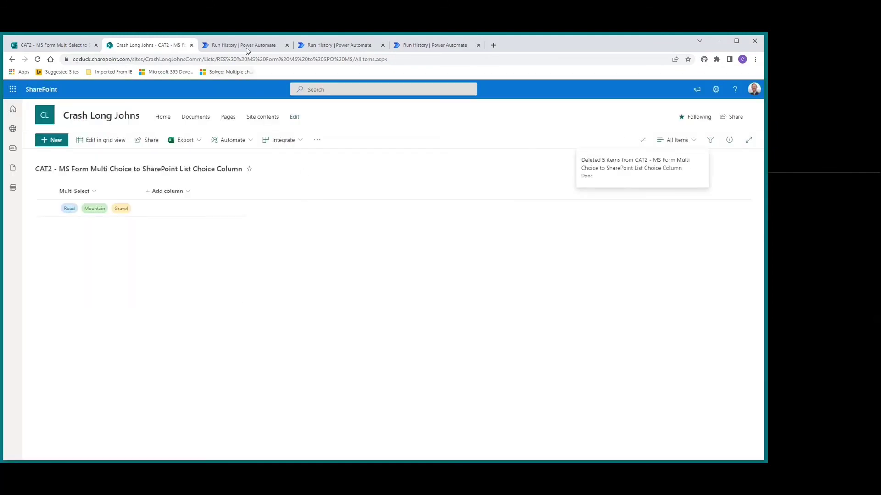
# Step: Turn off the No Manipulation and All One Pill flows in Power Automate, leaving the Separated Pills flow on
pyautogui.click(243, 45)
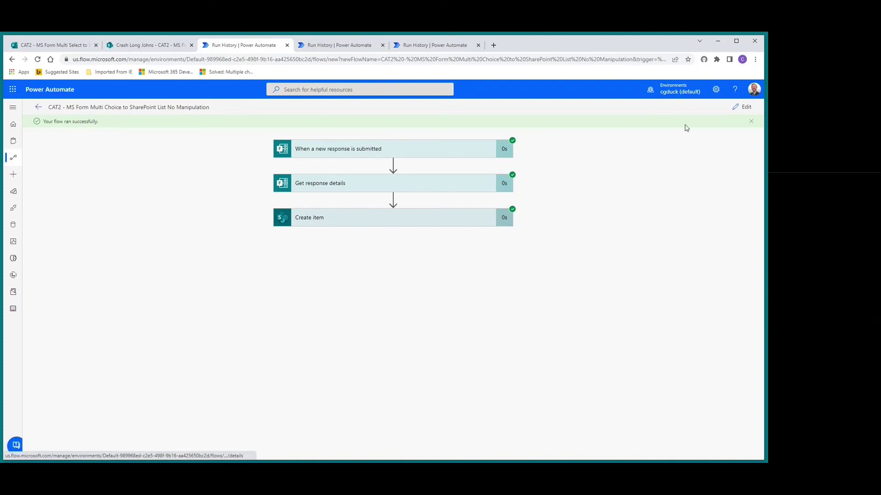
pyautogui.click(741, 107)
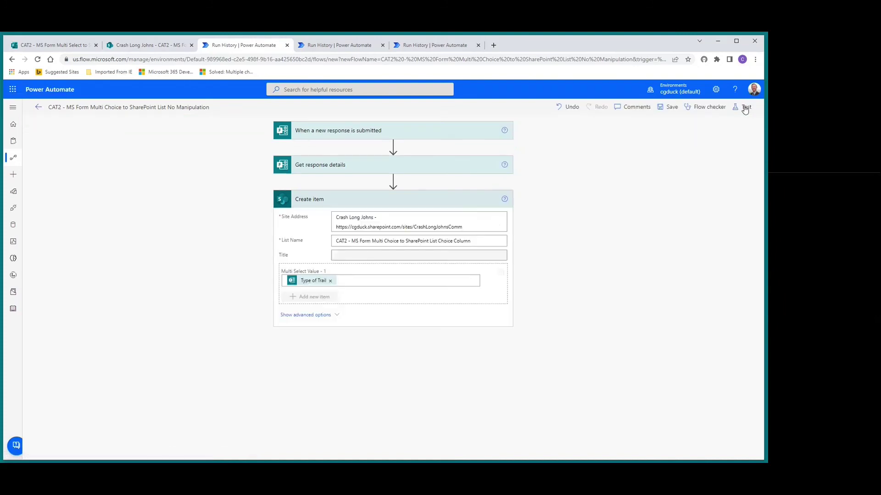
pyautogui.click(38, 107)
pyautogui.click(363, 108)
pyautogui.click(341, 45)
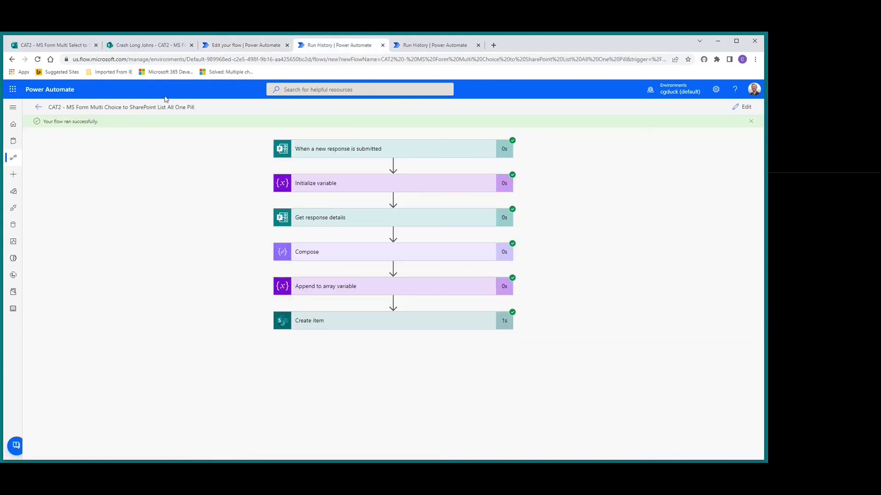
pyautogui.click(38, 107)
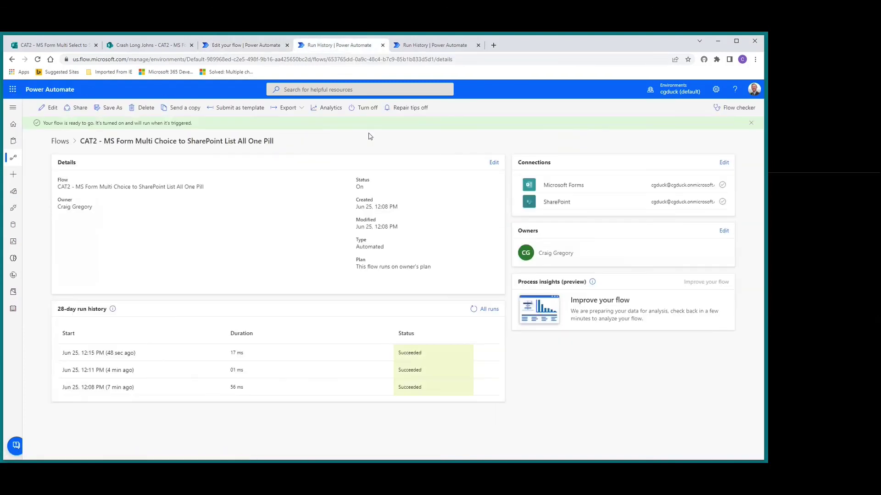
pyautogui.click(431, 45)
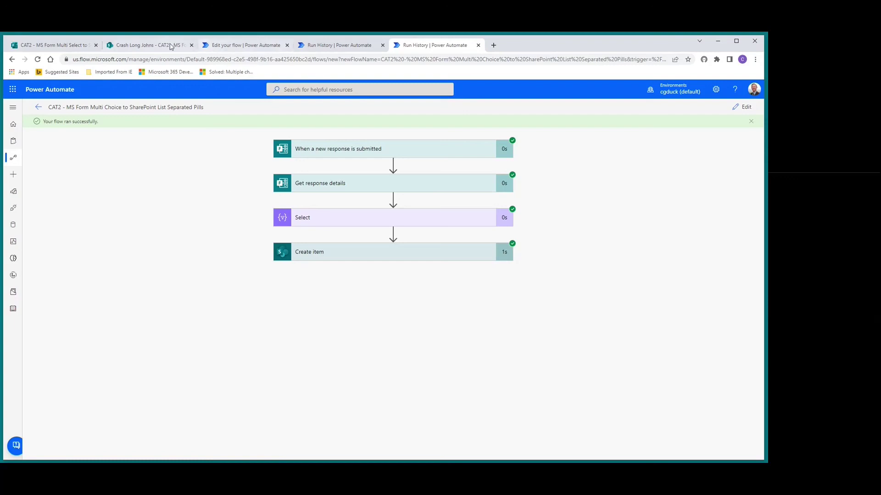
# Step: Switch to the Microsoft Forms preview and submit another response choosing Road and Mountain as the type of trail
pyautogui.click(46, 46)
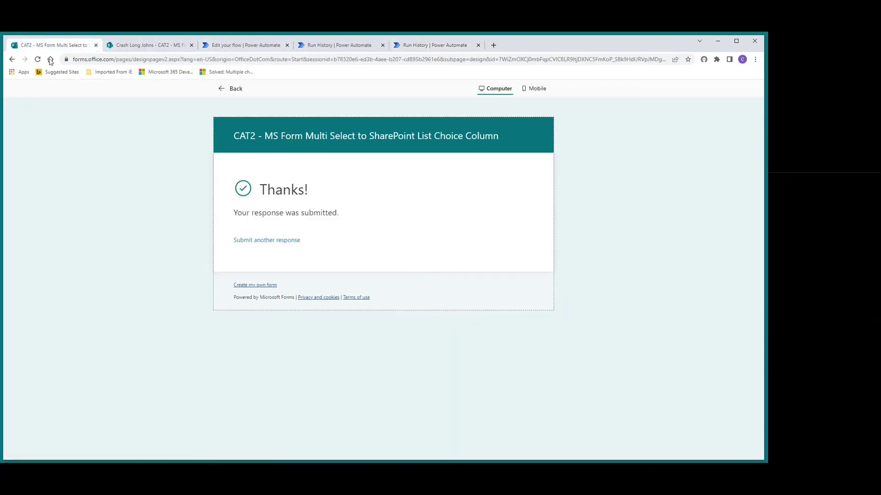
pyautogui.click(253, 243)
pyautogui.click(246, 255)
pyautogui.click(247, 272)
pyautogui.click(263, 343)
# Step: Submit another form response choosing Gravel and Mountain
pyautogui.click(262, 243)
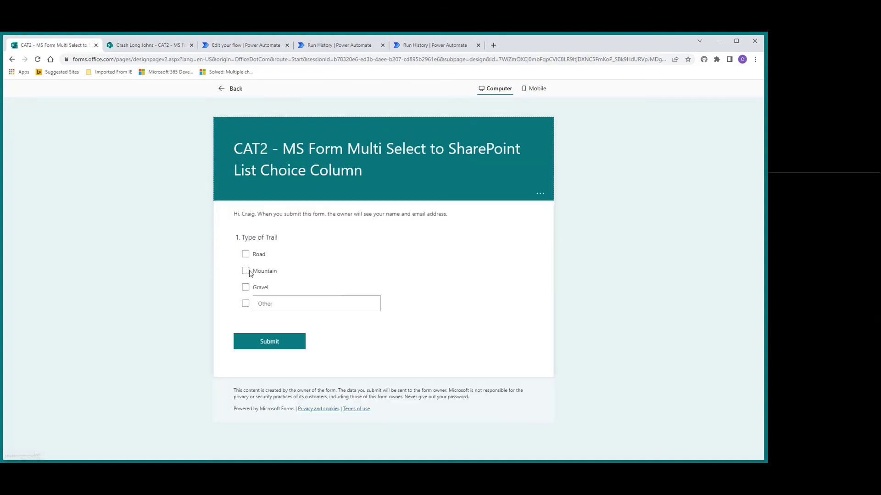
pyautogui.click(245, 287)
pyautogui.click(245, 271)
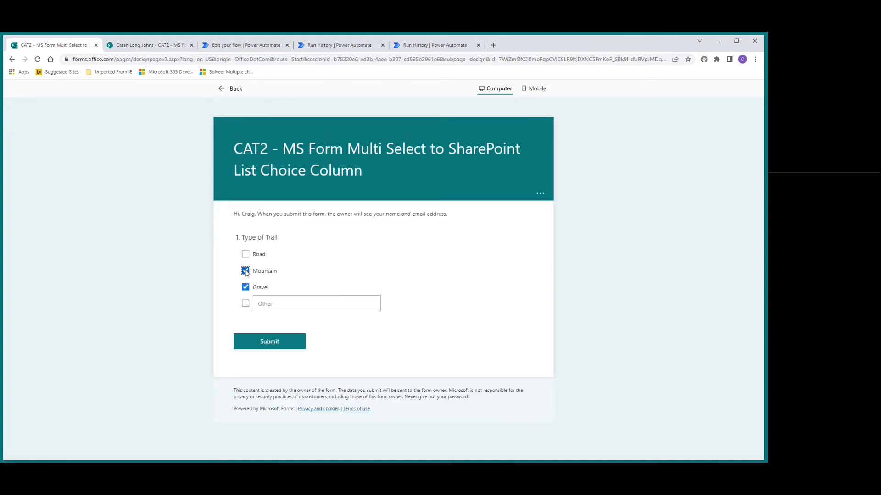
pyautogui.click(271, 344)
# Step: Submit another form response with the Other answer "Beach" together with Gravel
pyautogui.click(267, 239)
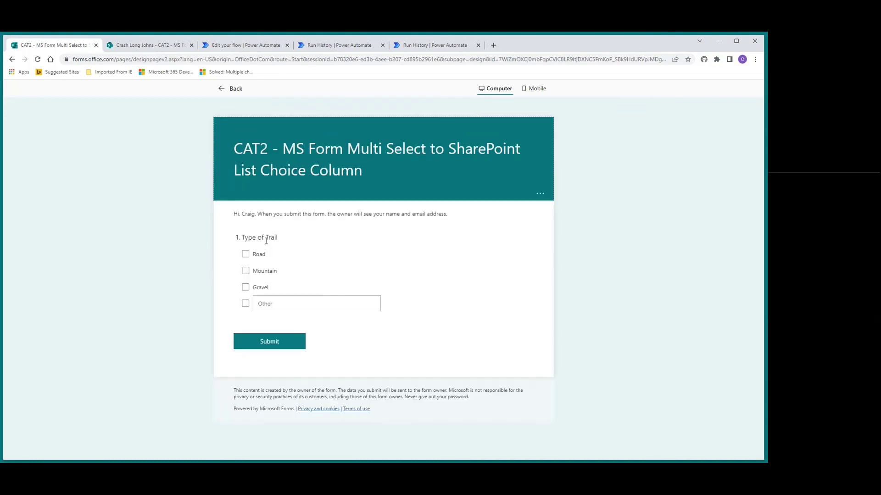
pyautogui.click(245, 303)
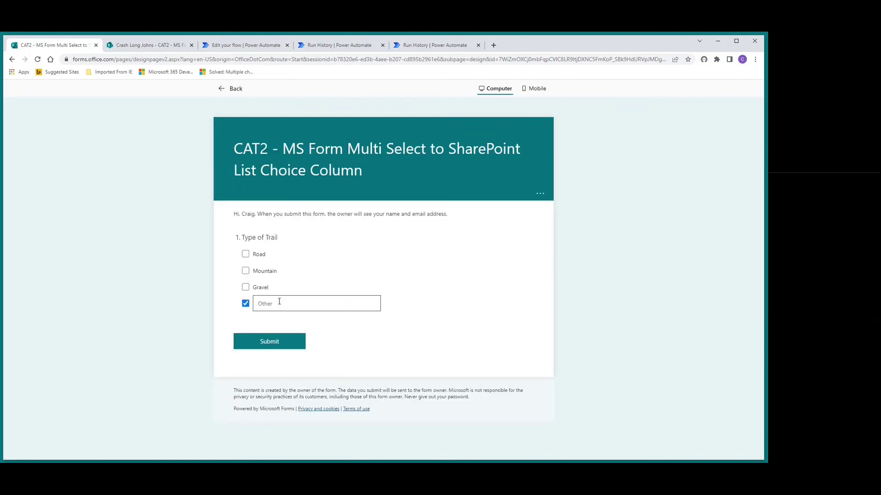
pyautogui.write('Beach')
pyautogui.click(245, 287)
pyautogui.click(281, 346)
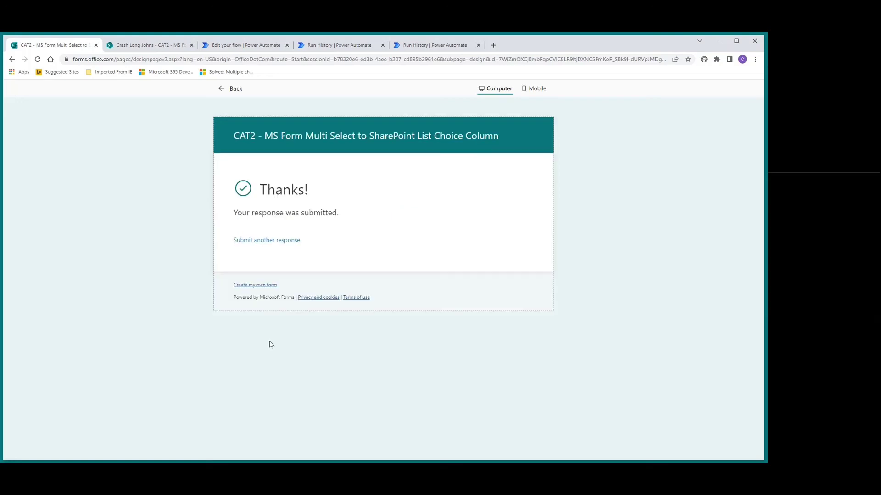
# Step: Submit a form response choosing Mountain and the Other answer "Rails to Trails", and reload the SharePoint list
pyautogui.click(269, 241)
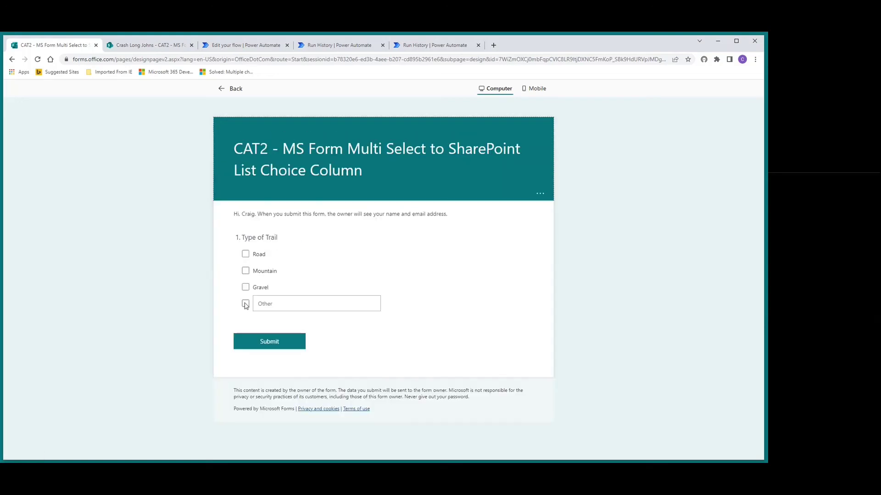
pyautogui.click(246, 271)
pyautogui.click(279, 302)
pyautogui.write('Rails to')
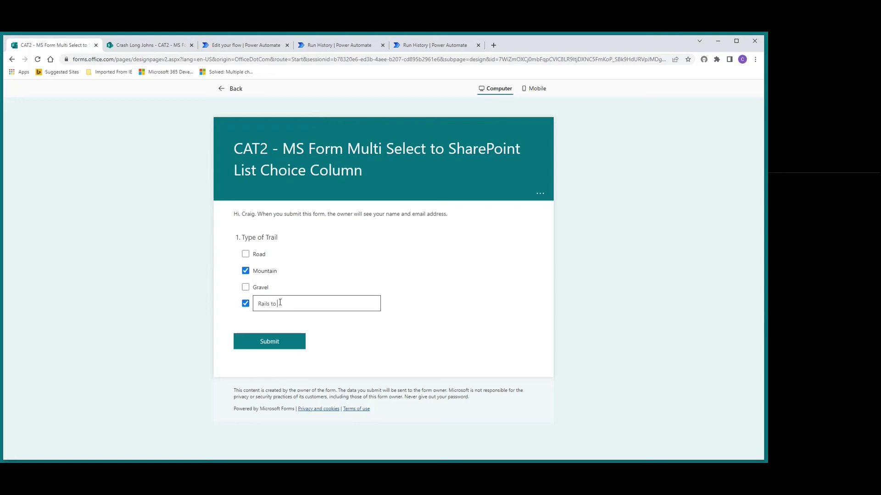
pyautogui.click(277, 340)
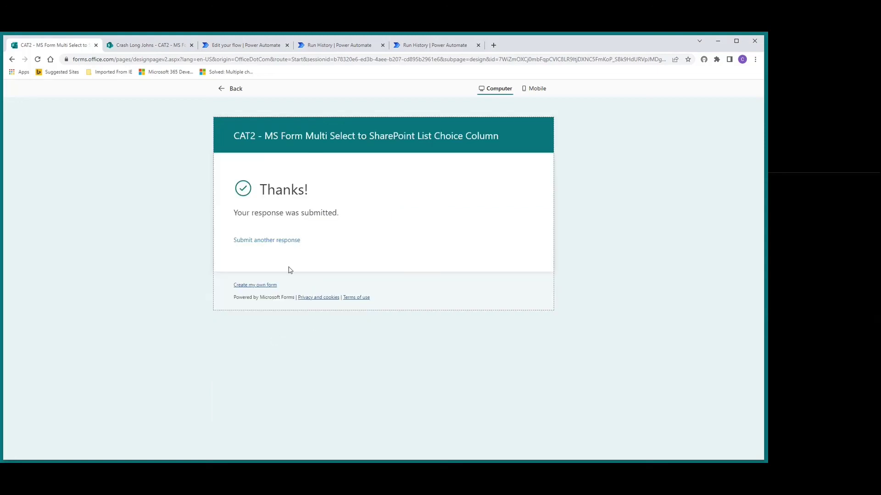
pyautogui.click(153, 45)
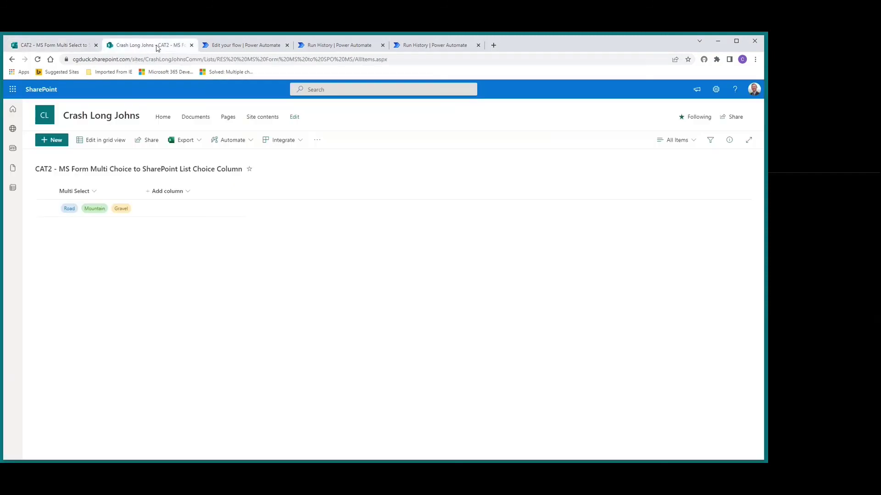
pyautogui.click(38, 59)
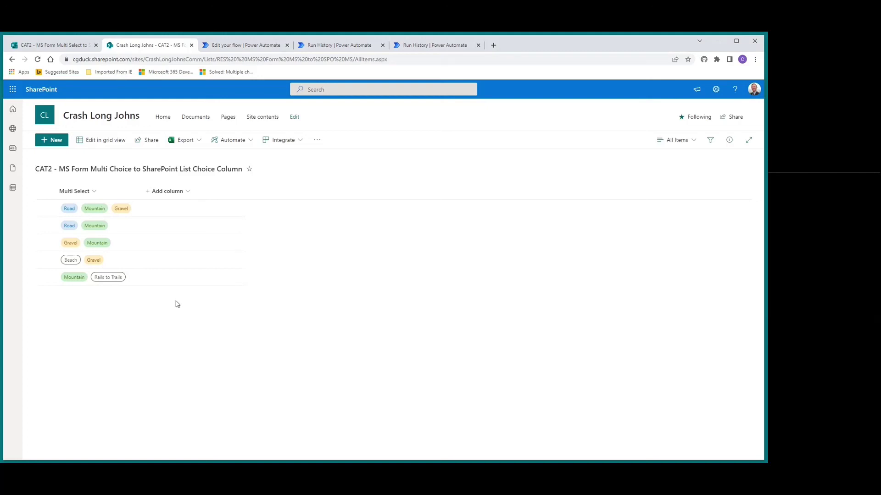
# Step: Filter the SharePoint list's Multi Select column by Rails to Trails
pyautogui.click(94, 191)
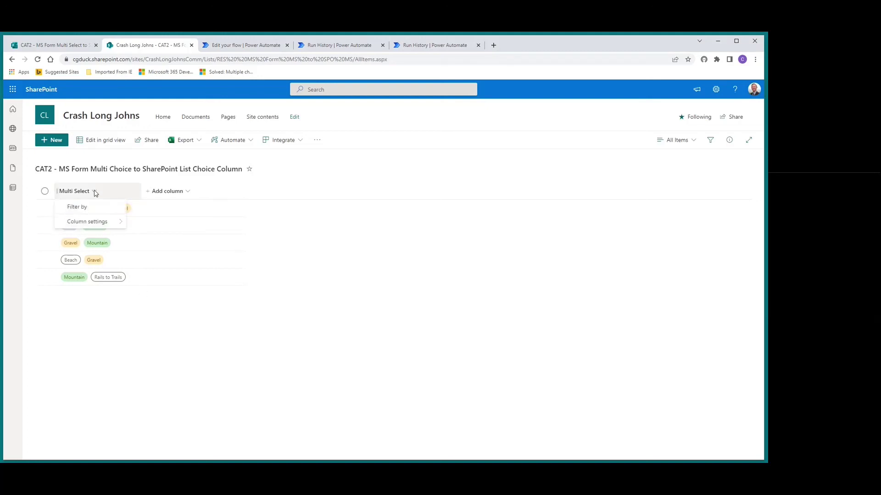
pyautogui.click(90, 210)
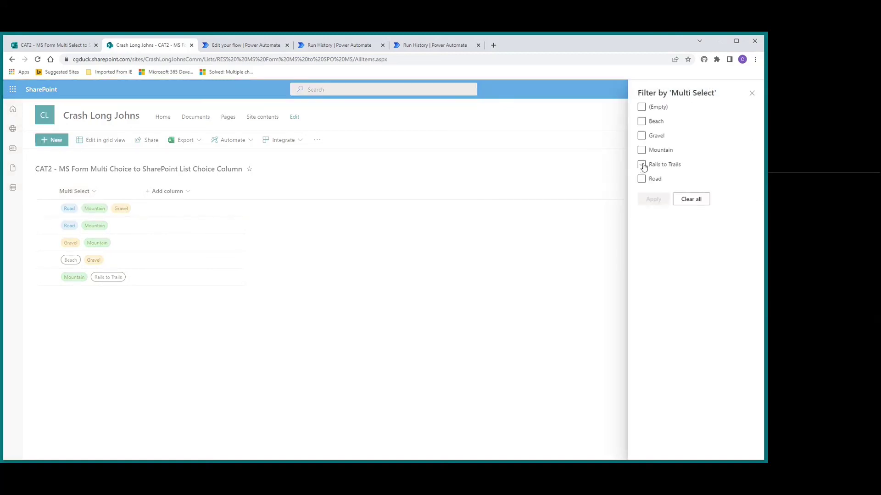
pyautogui.click(641, 164)
pyautogui.click(652, 199)
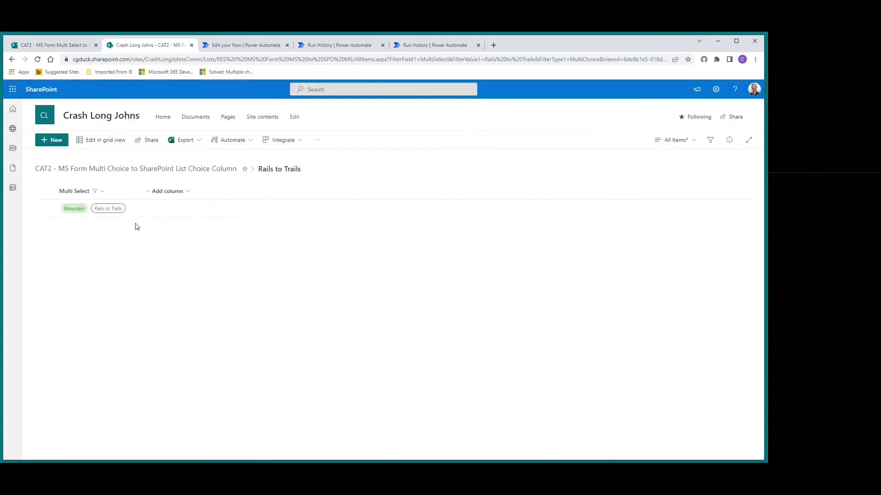
# Step: Clear the Rails to Trails filter from the Multi Select column
pyautogui.click(105, 196)
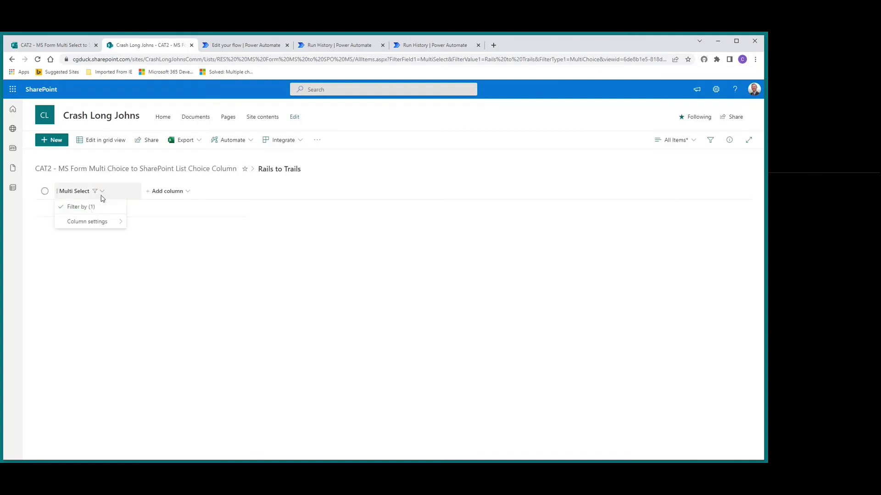
pyautogui.click(88, 206)
pyautogui.click(684, 188)
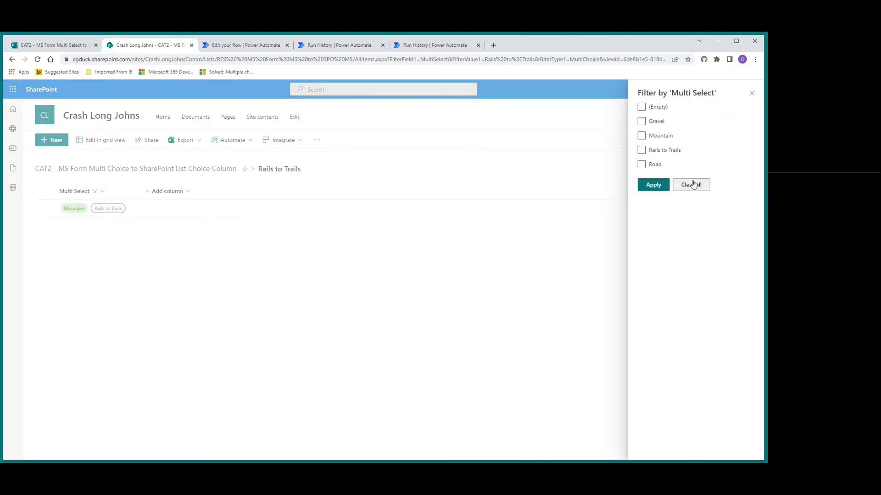
pyautogui.click(654, 186)
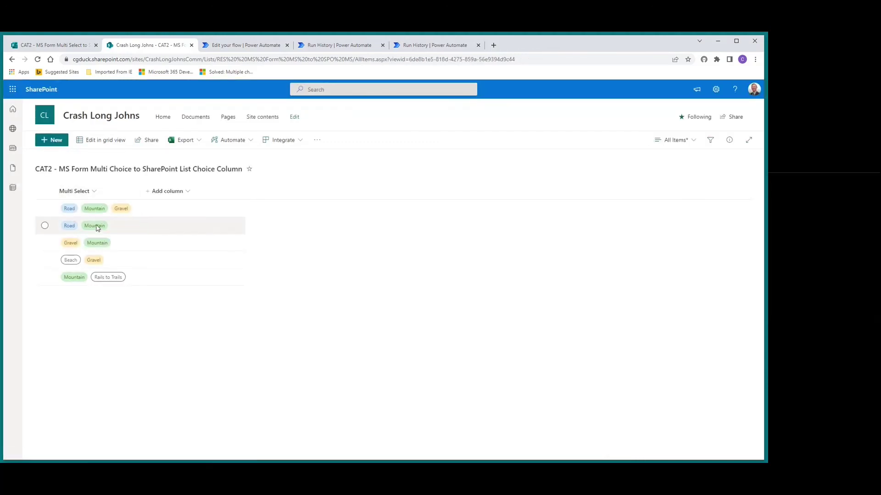
# Step: Filter the Multi Select column by Mountain
pyautogui.click(95, 191)
pyautogui.click(92, 205)
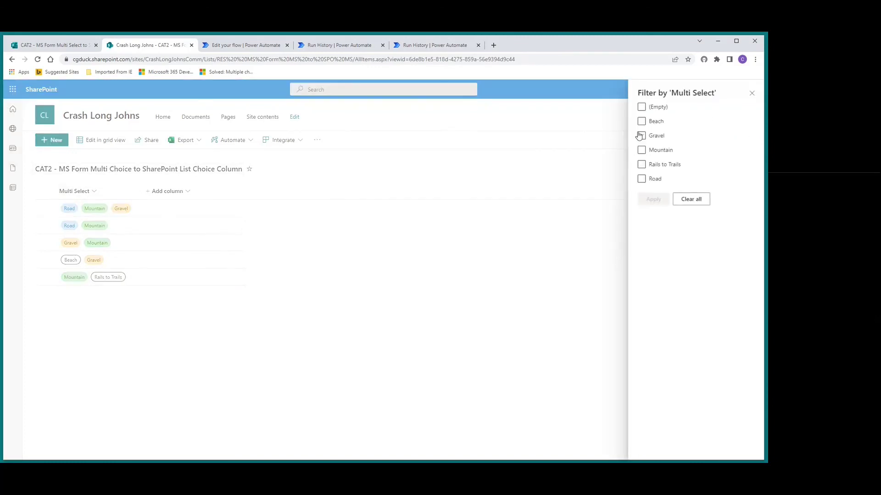
pyautogui.click(641, 150)
pyautogui.click(654, 200)
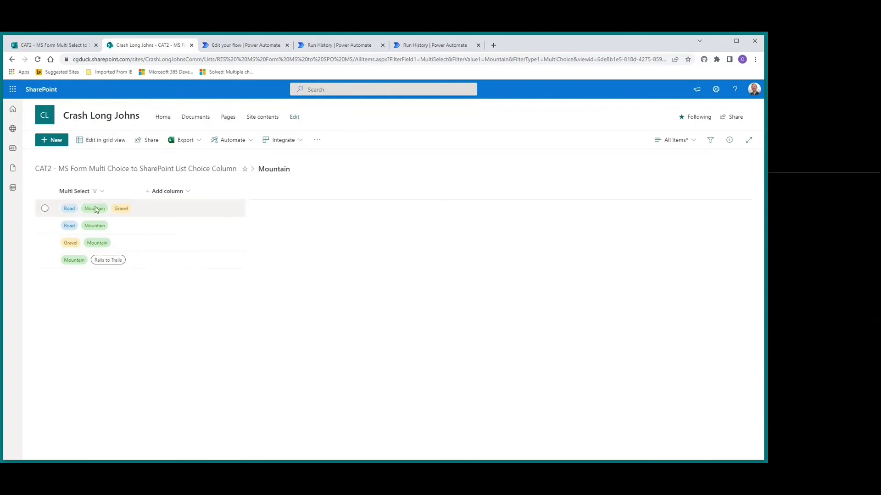
# Step: Open the Multi Select column's filter options again for the list filtered by Mountain
pyautogui.click(102, 191)
pyautogui.click(92, 207)
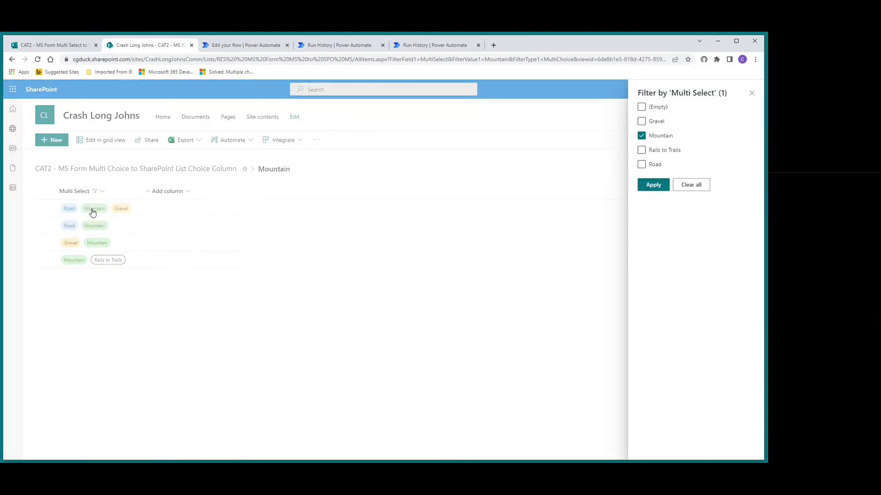